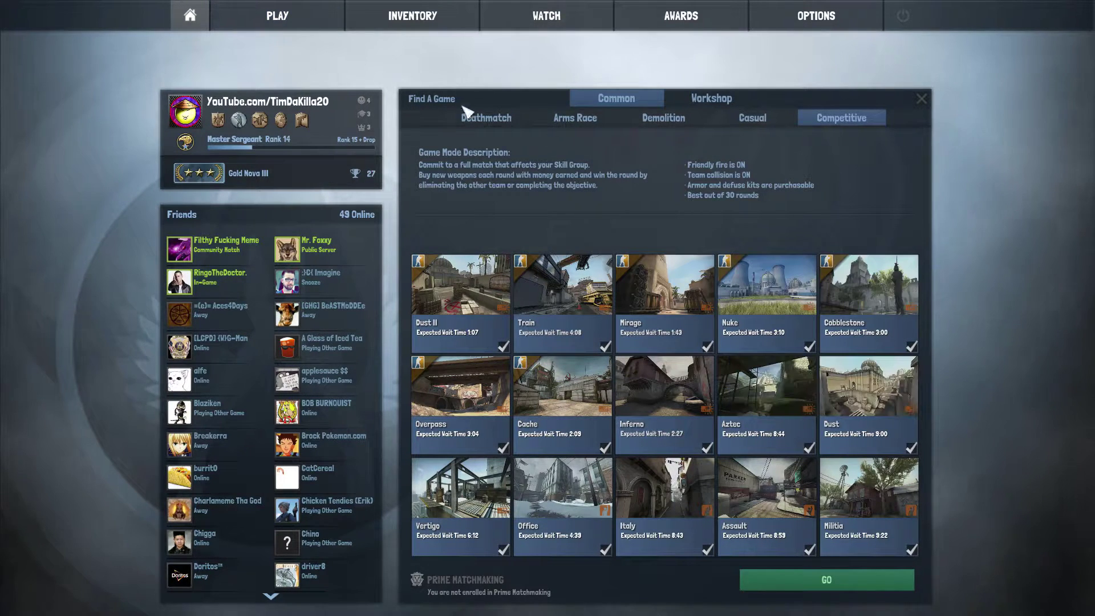
Switch the game search from Competitive to the Deathmatch mode.
click(477, 116)
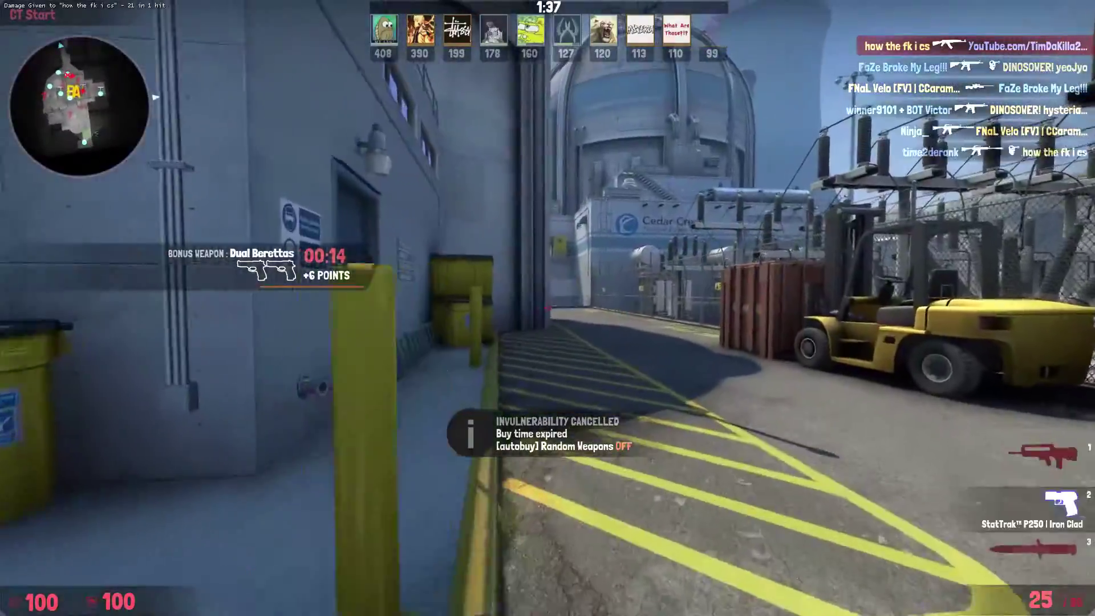
key(2)
key(1)
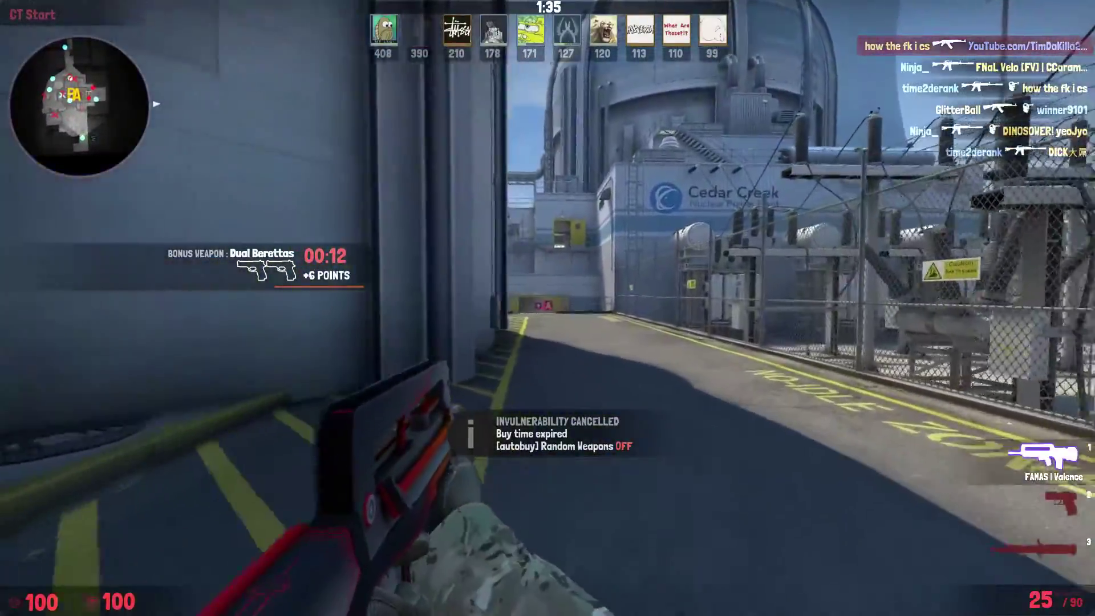
key(w)
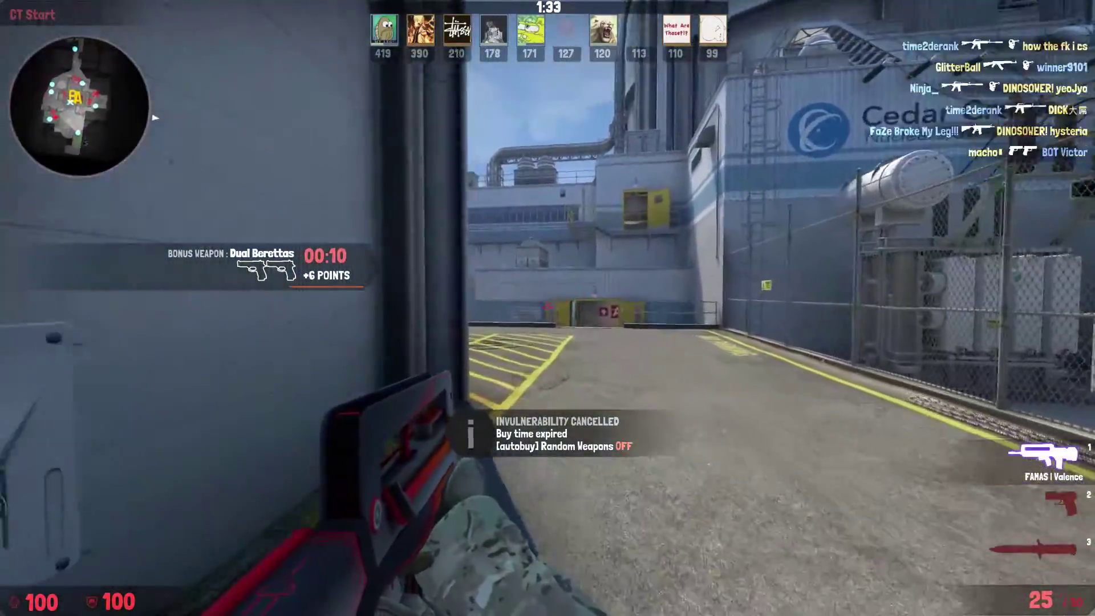
key(w)
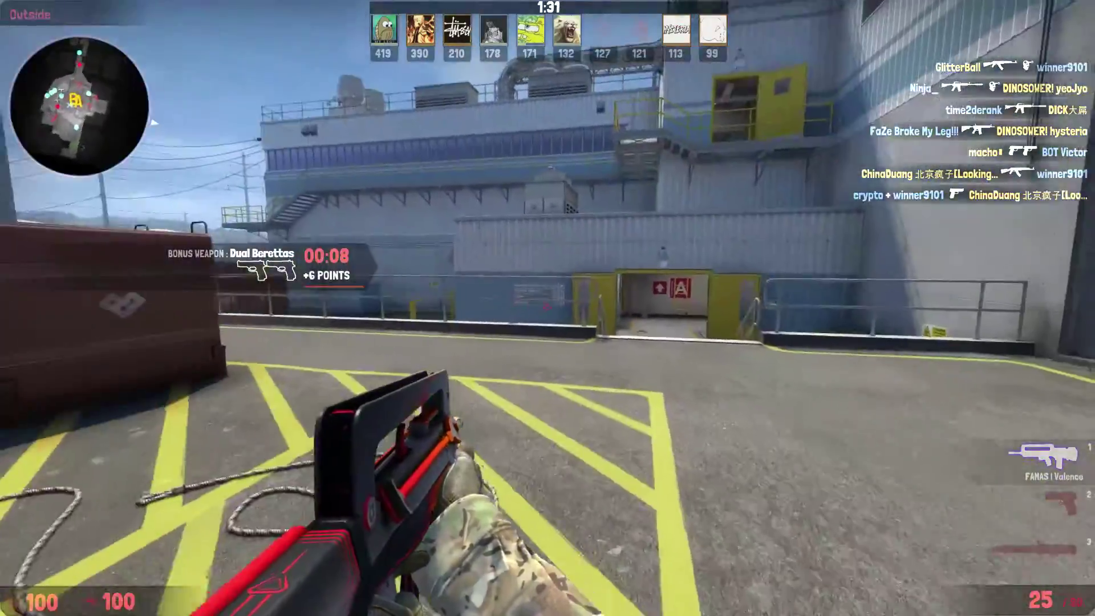
key(w)
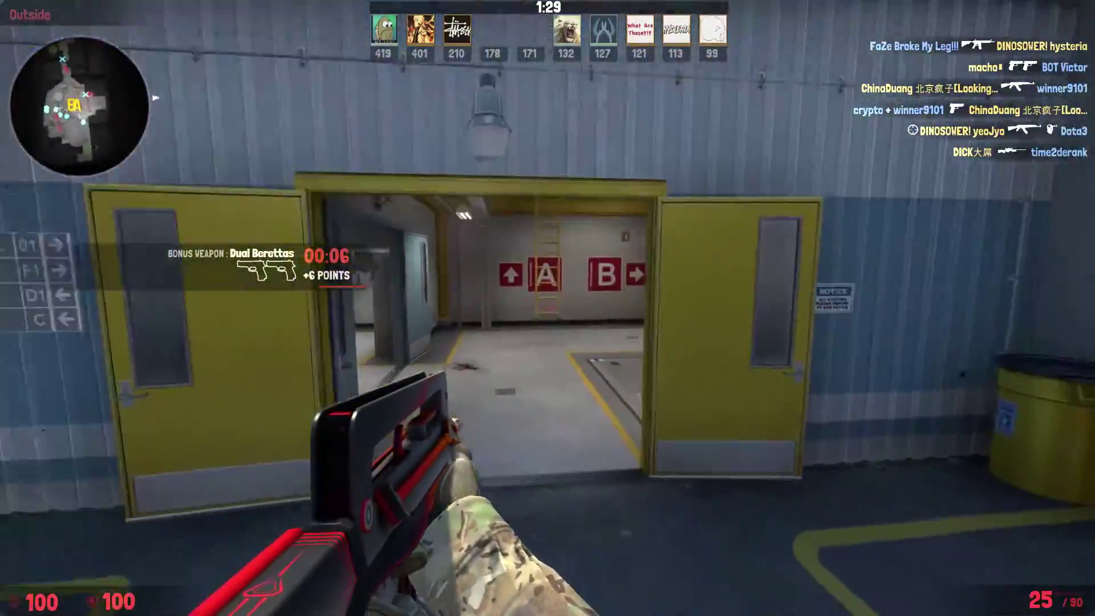
key(w)
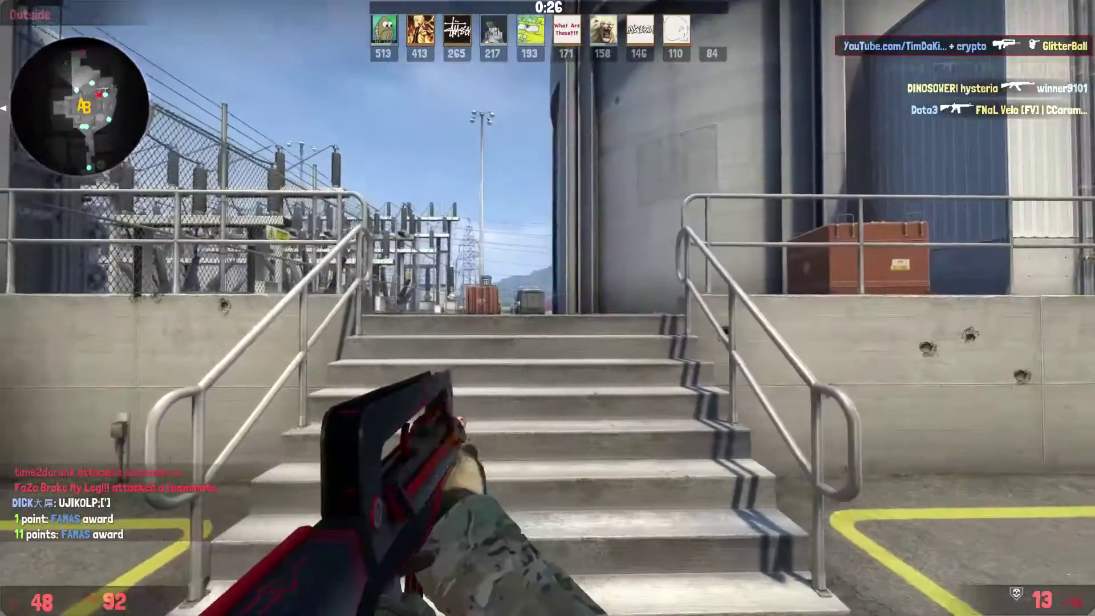
key(w)
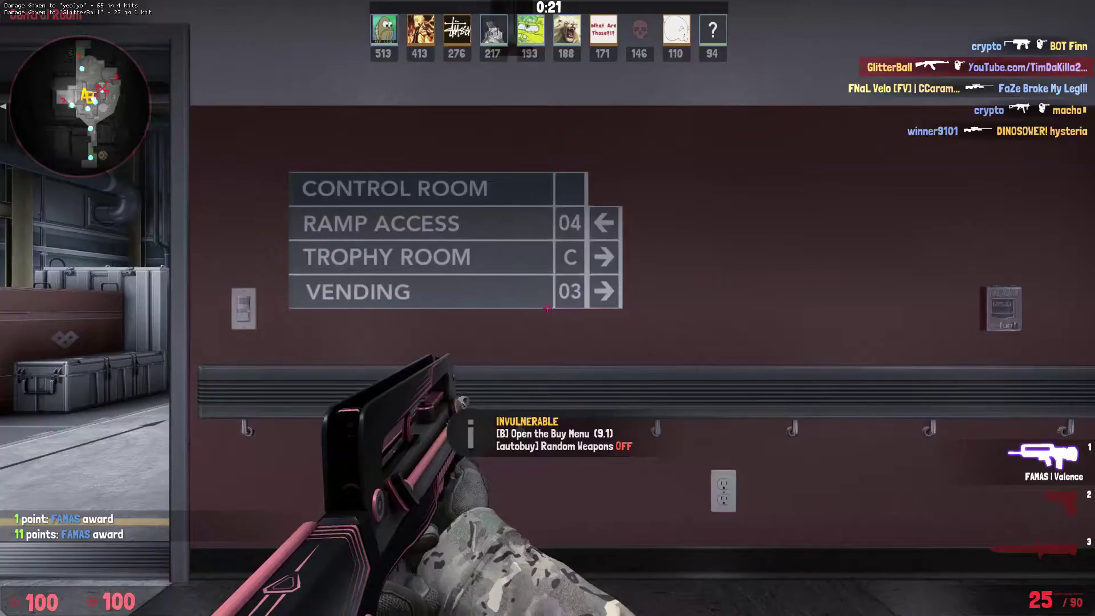
key(Tab)
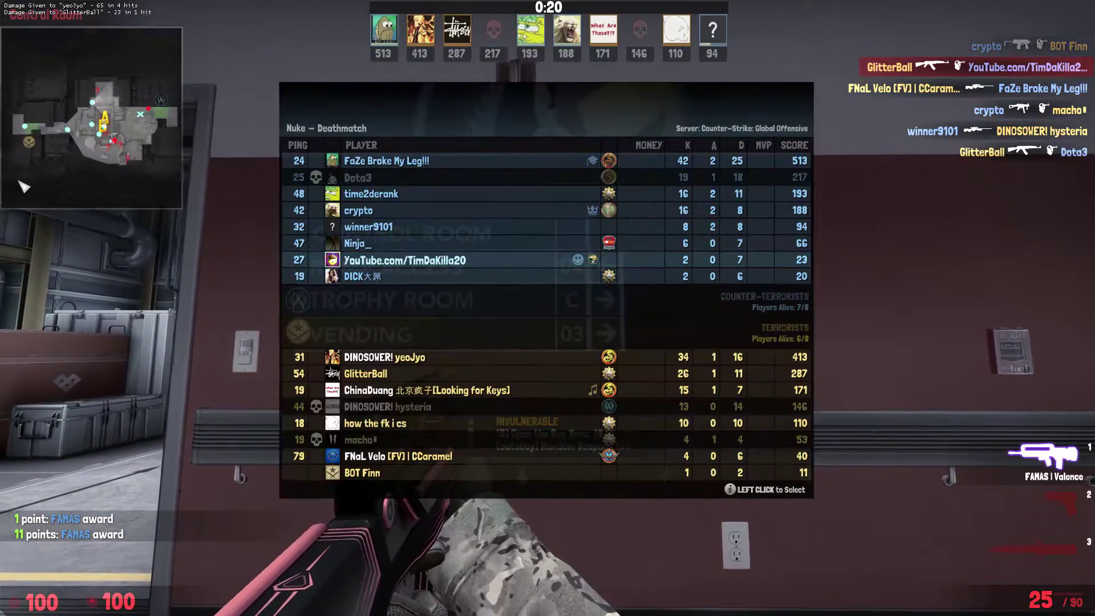
key(w)
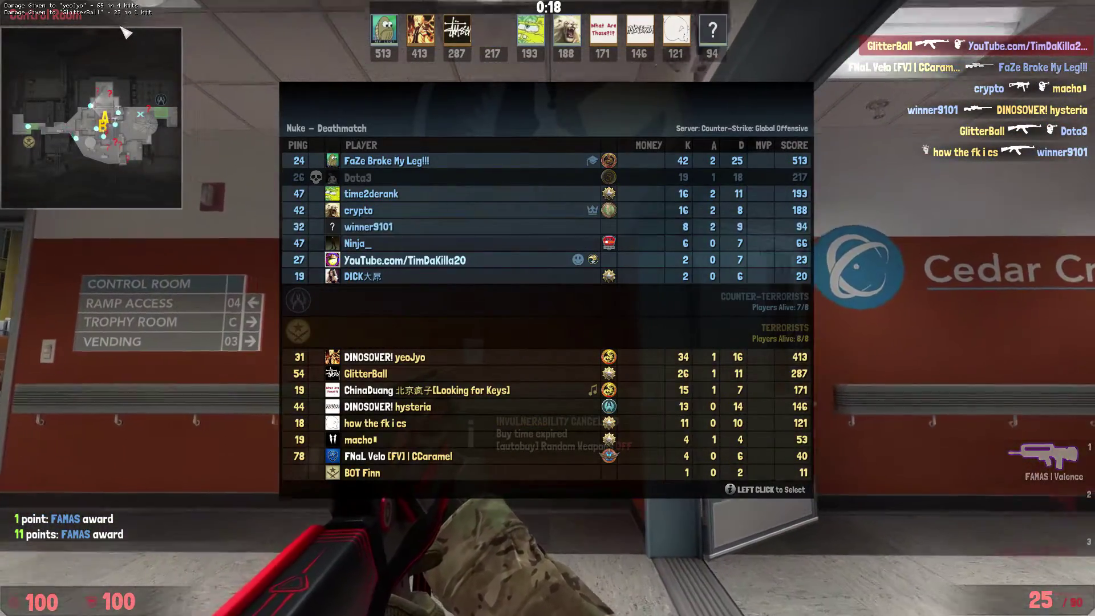
key(w)
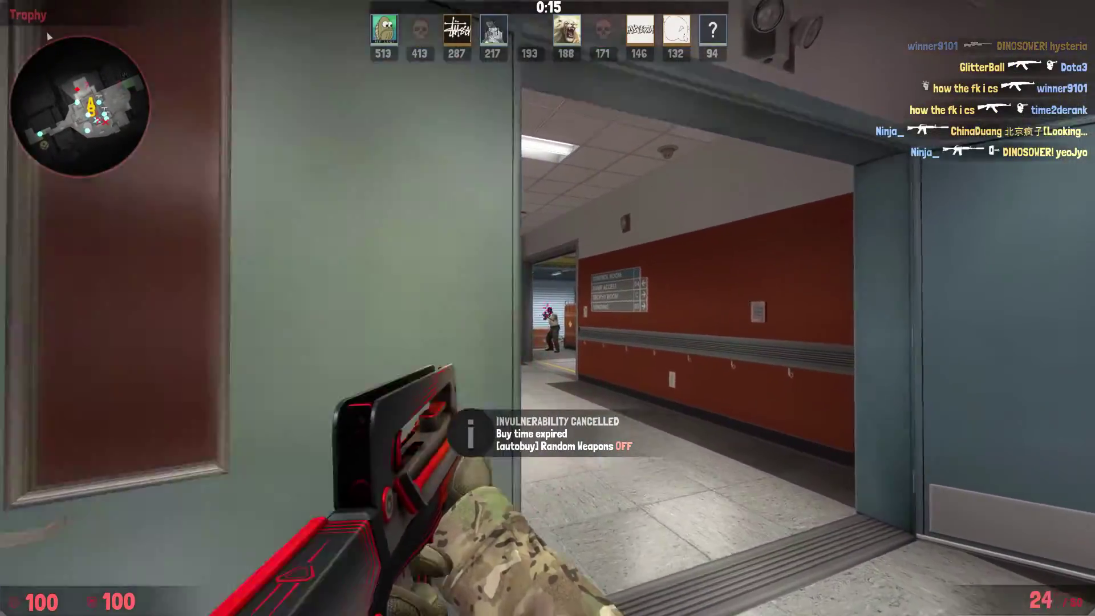
click(548, 311)
key(w)
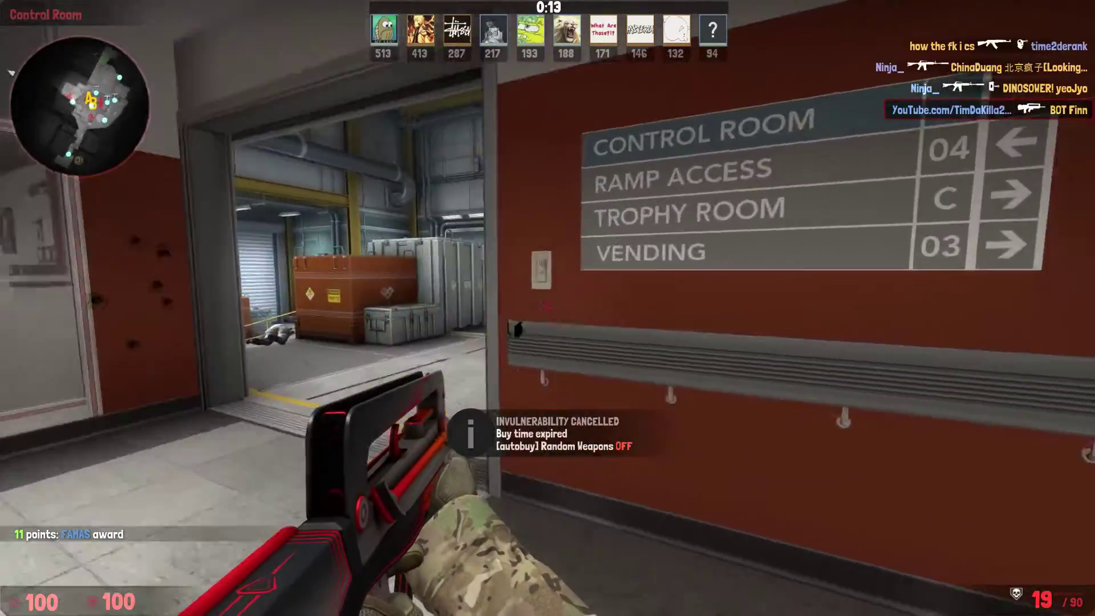
key(w)
click(548, 308)
click(547, 308)
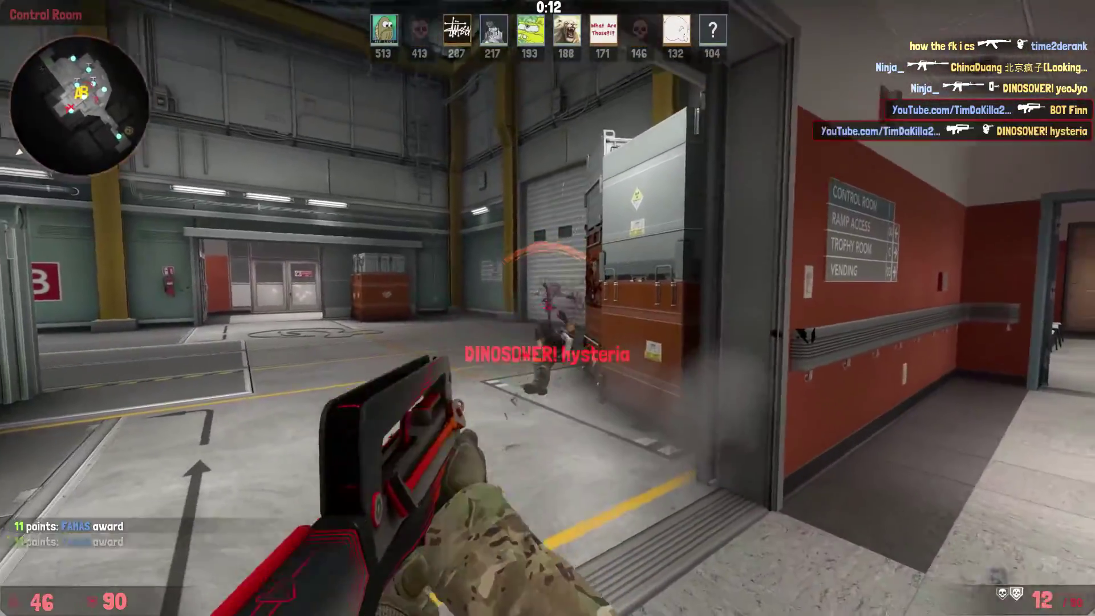
click(548, 308)
key(w)
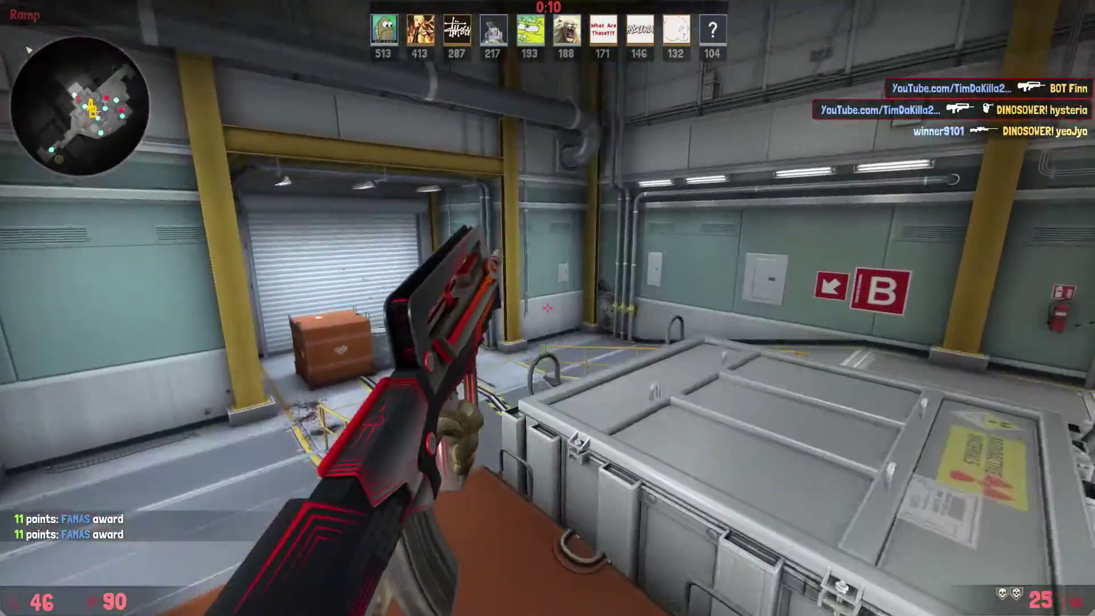
key(Tab)
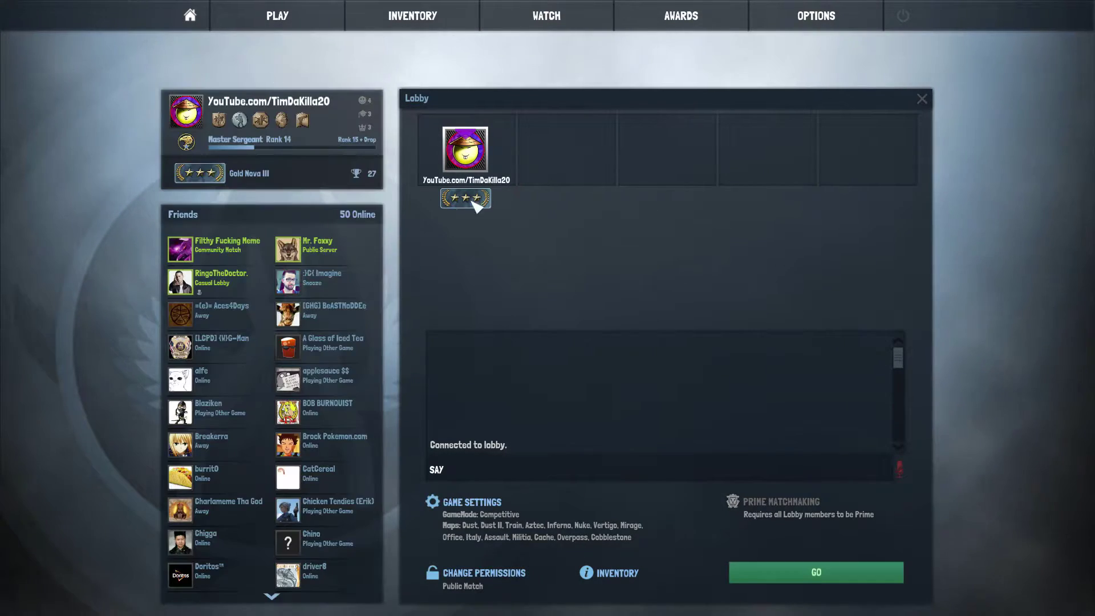
Exit the online lobby, quit the game and return to the Windows desktop.
click(921, 99)
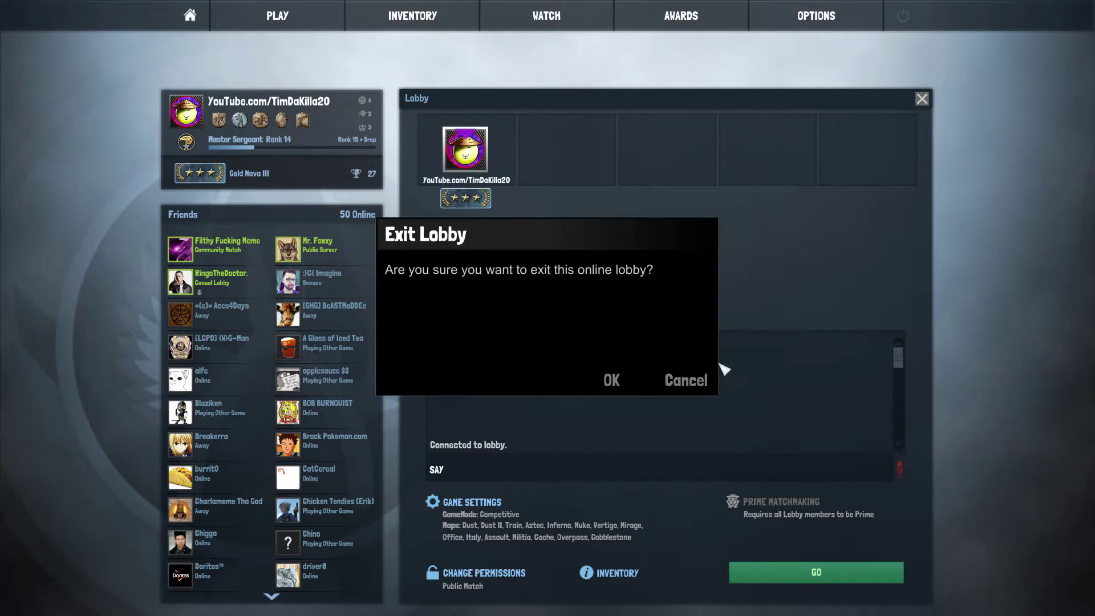
click(617, 388)
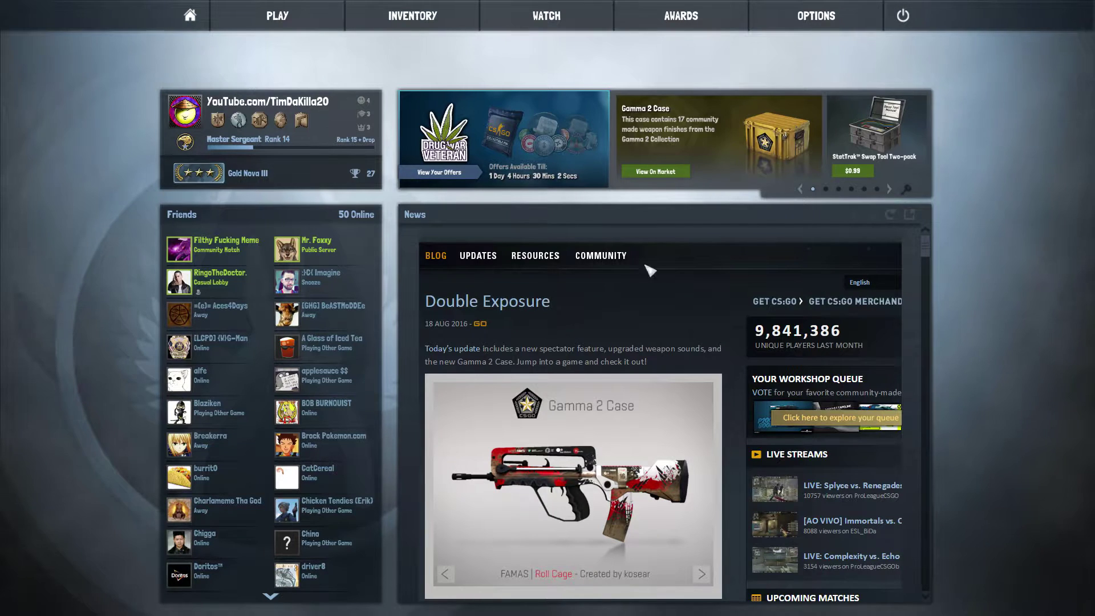
click(903, 16)
click(607, 379)
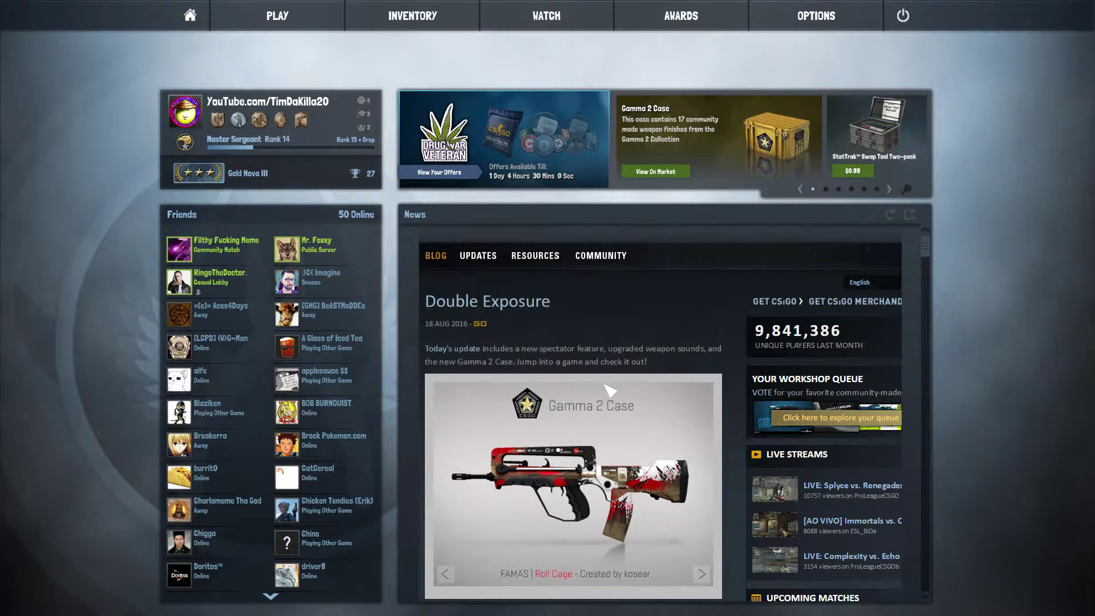
key(super+d)
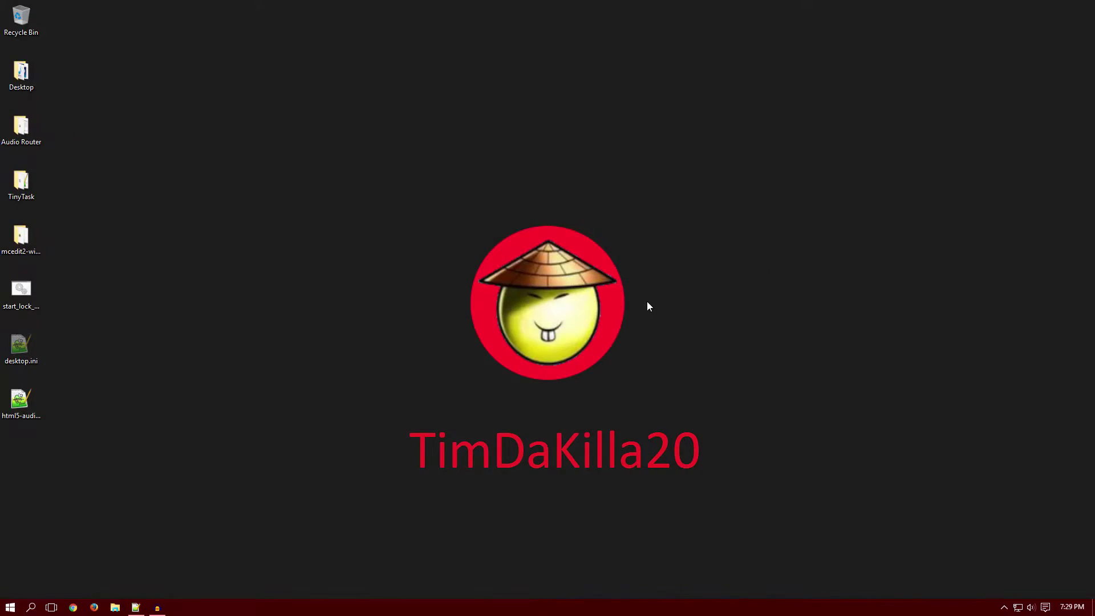
Create a new text document on the desktop and name it autoconfig.txt.
right_click(307, 377)
click(267, 256)
right_click(269, 263)
mouse_move(316, 398)
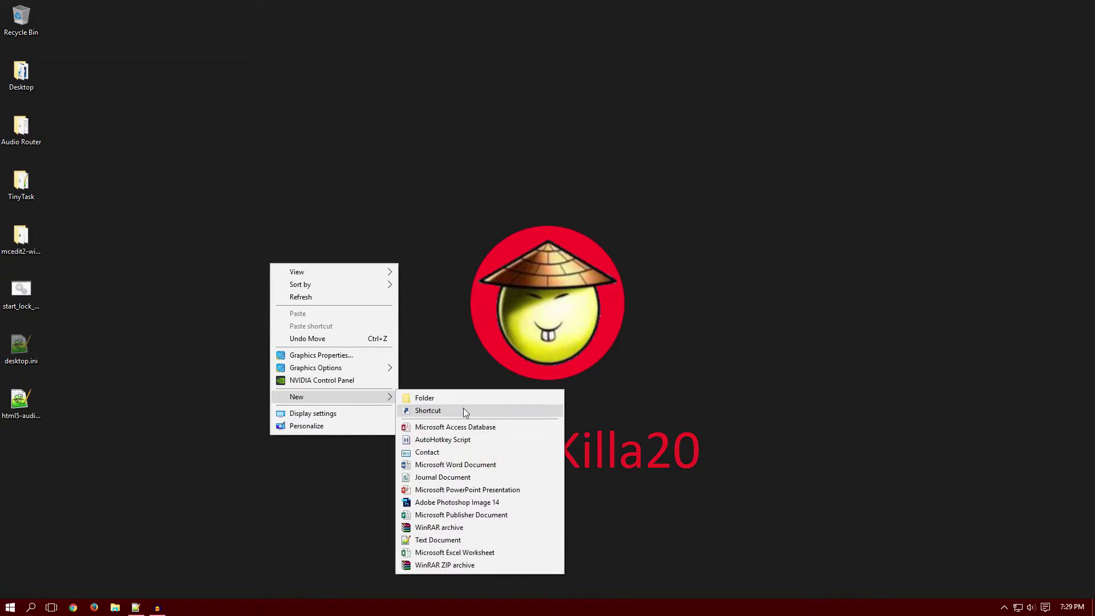
click(426, 539)
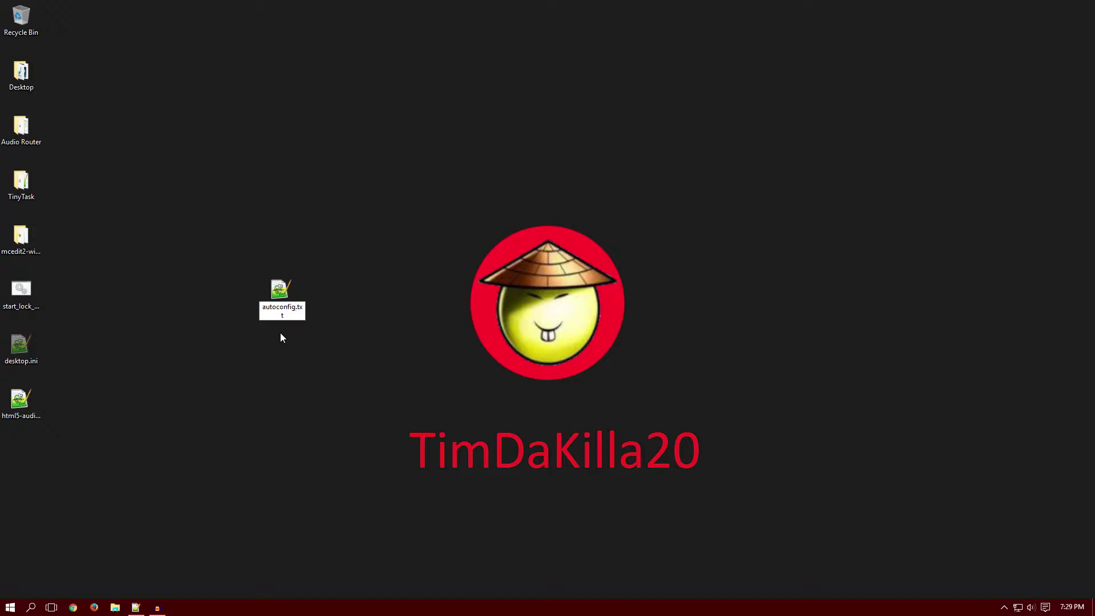
Change the file extension of autoconfig from txt to cfg and accept the extension change.
drag(287, 317, 301, 307)
text(cfg)
key(Return)
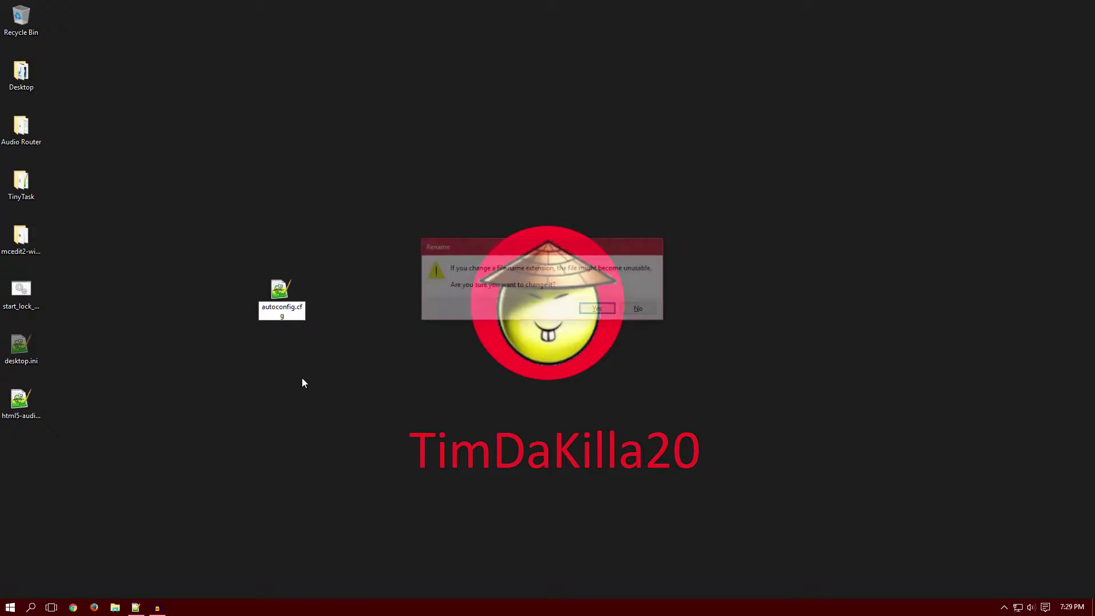
click(600, 310)
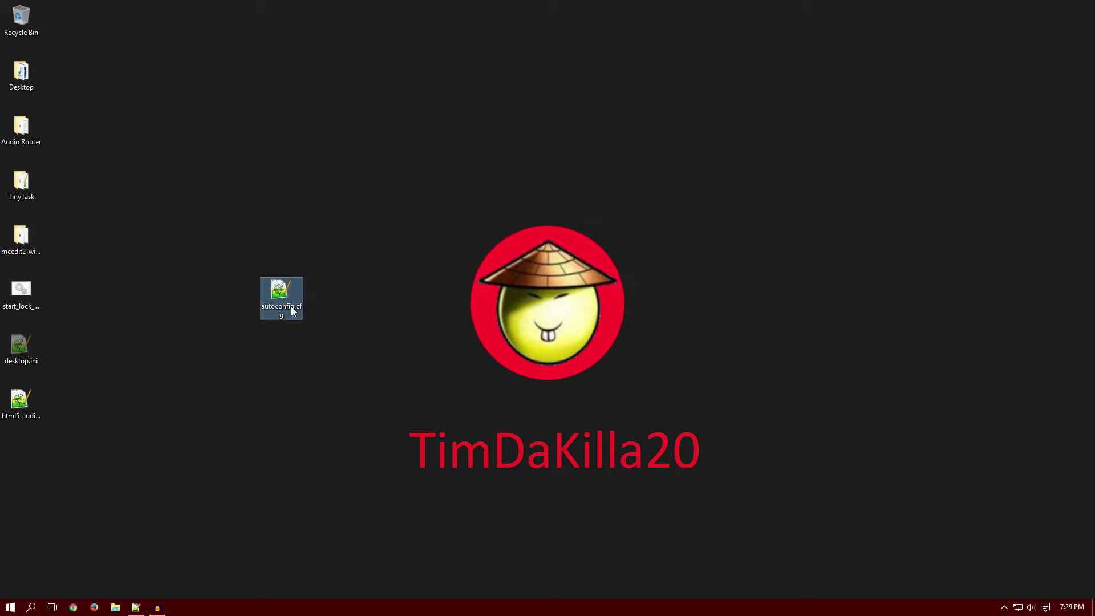
Open autoconfig.cfg in Notepad++ and reposition its window over the desktop.
click(296, 330)
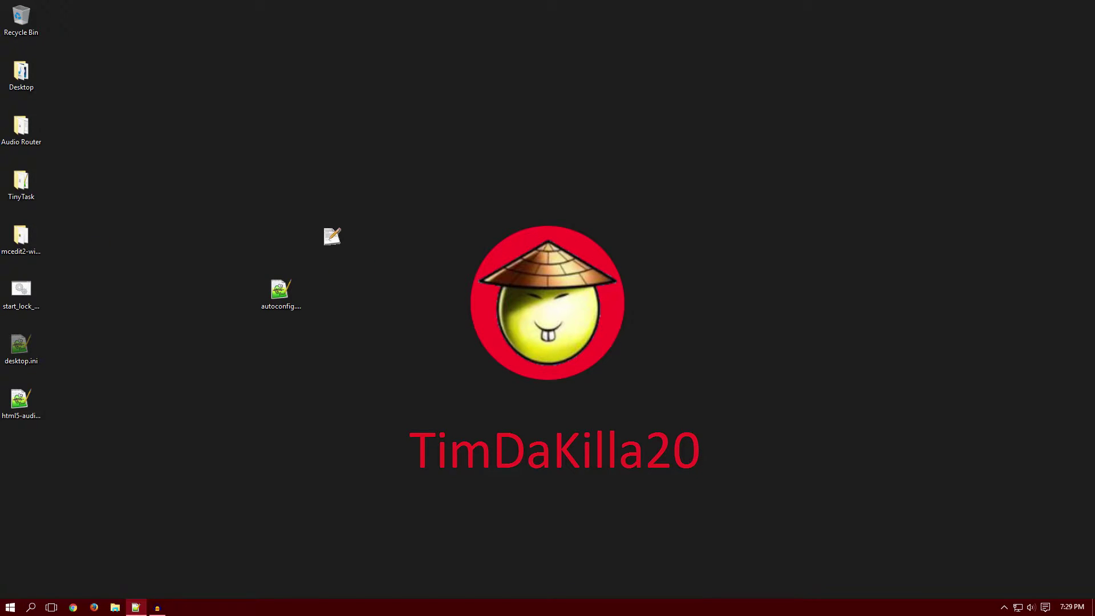
drag(527, 195, 581, 2)
drag(49, 11, 314, 84)
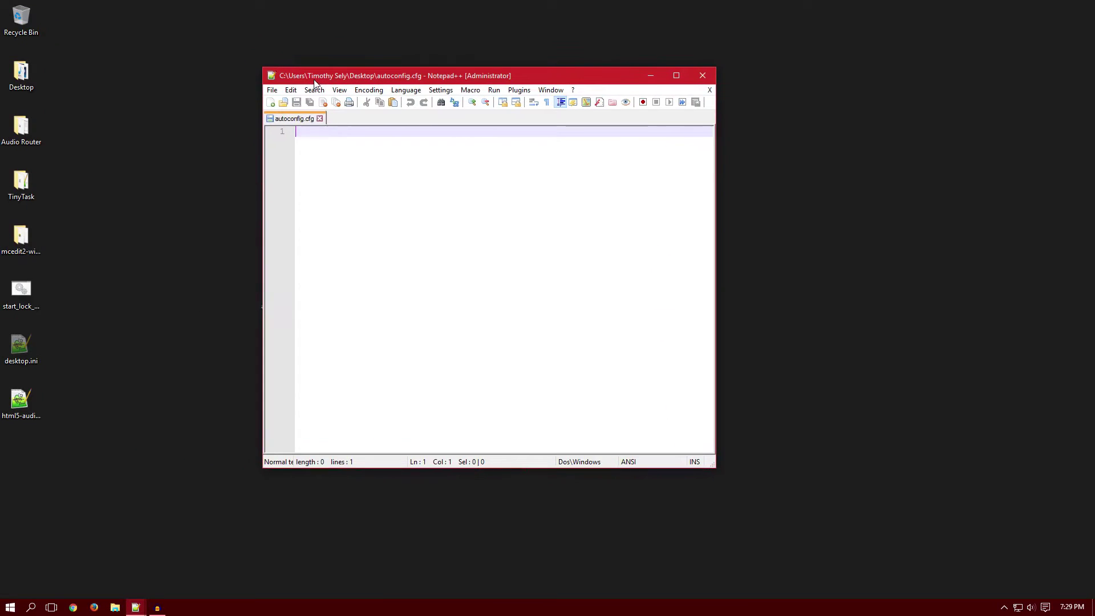
Look through the Save As file types for autoconfig.cfg, cancel saving and close Notepad++.
click(272, 90)
click(305, 179)
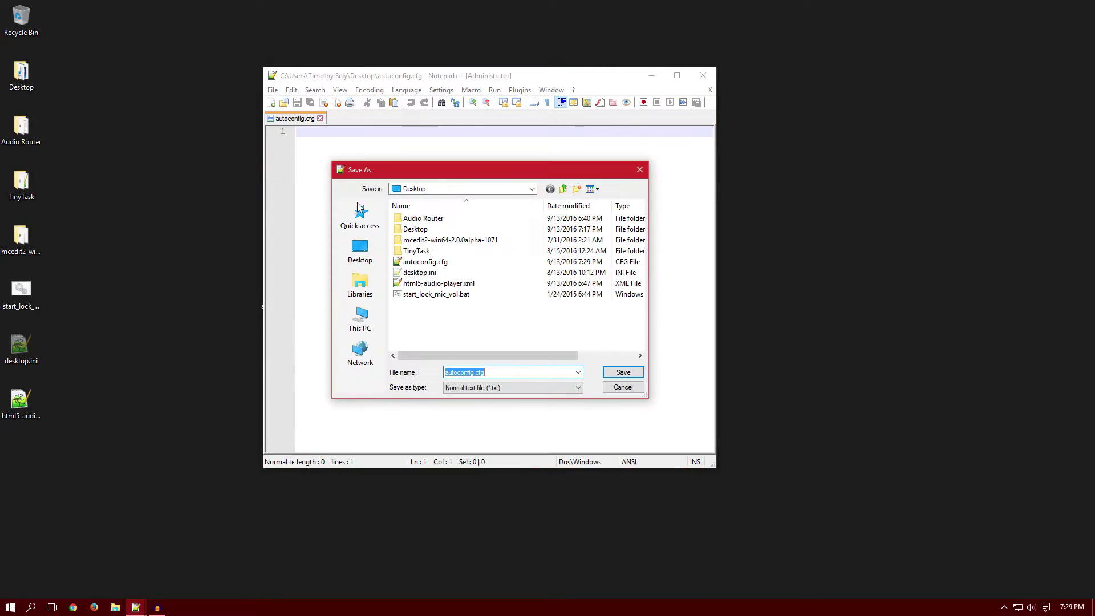
click(490, 387)
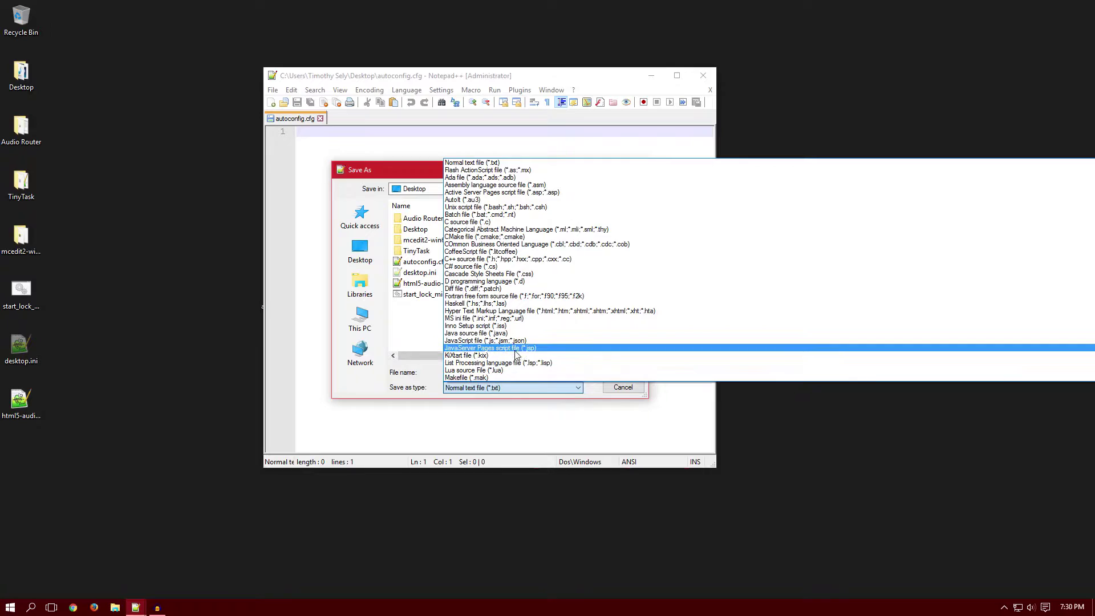
scroll(511, 345, down, 8)
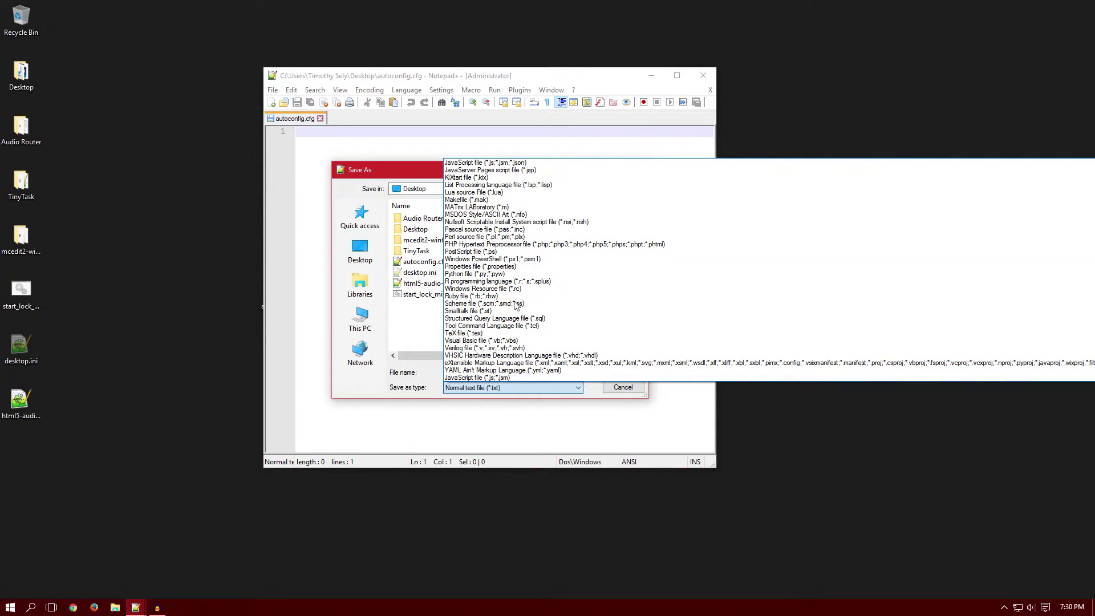
scroll(504, 356, down, 1)
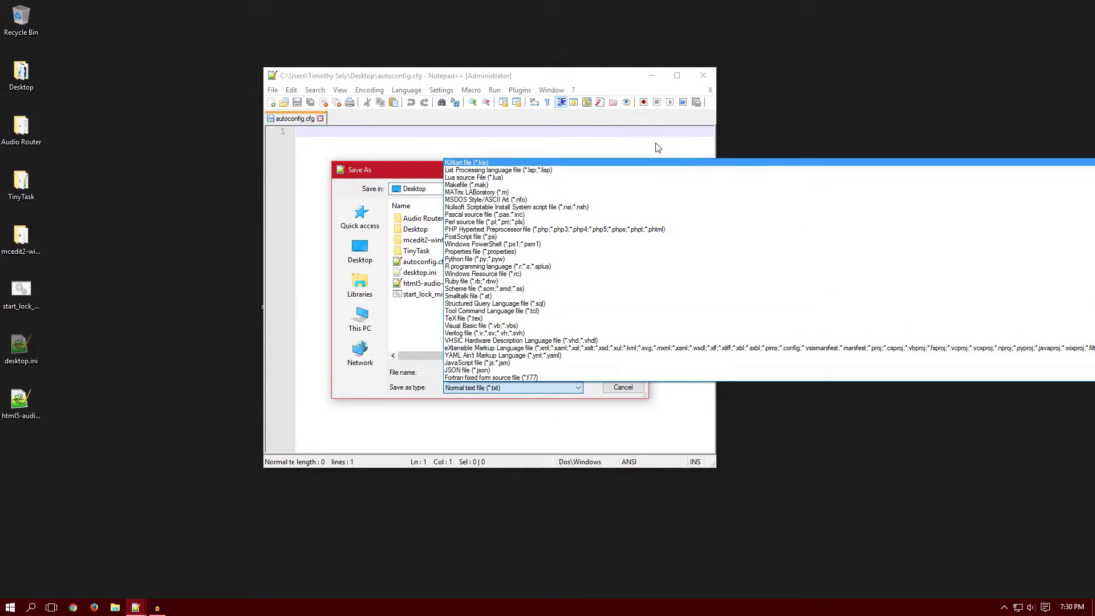
click(570, 150)
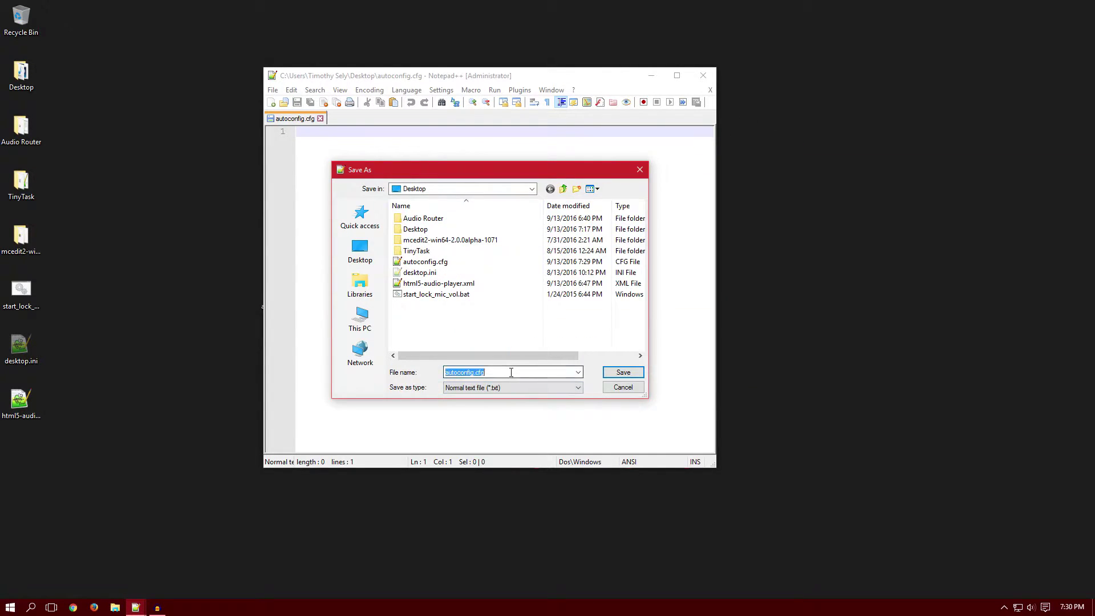
click(579, 388)
click(611, 391)
click(614, 393)
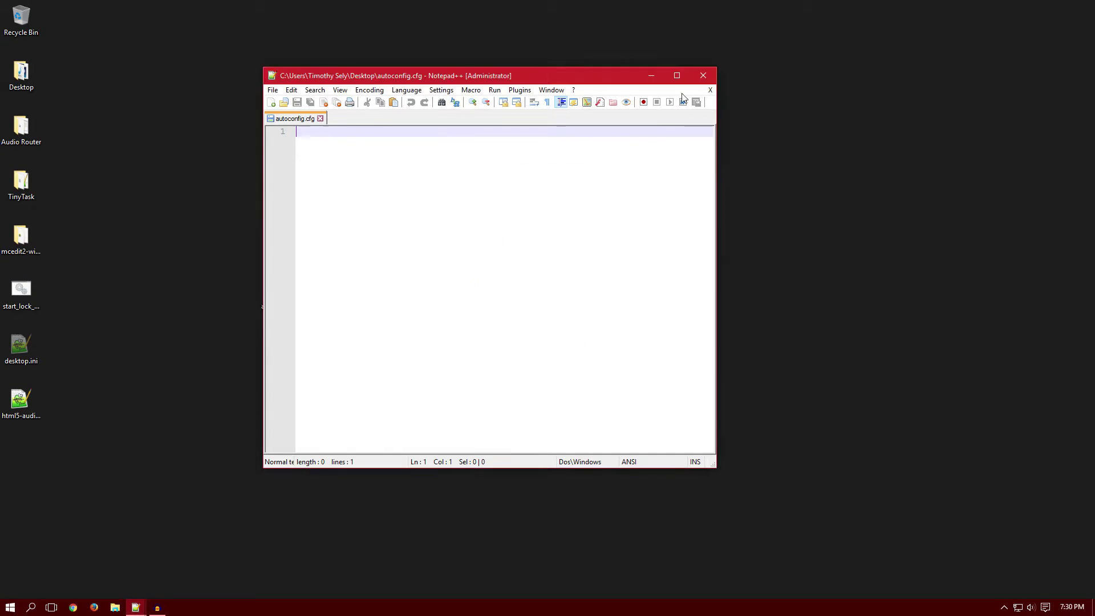
click(703, 75)
Open autoconfig.cfg with Notepad from the full list of apps, without making it the default for .cfg files.
right_click(274, 300)
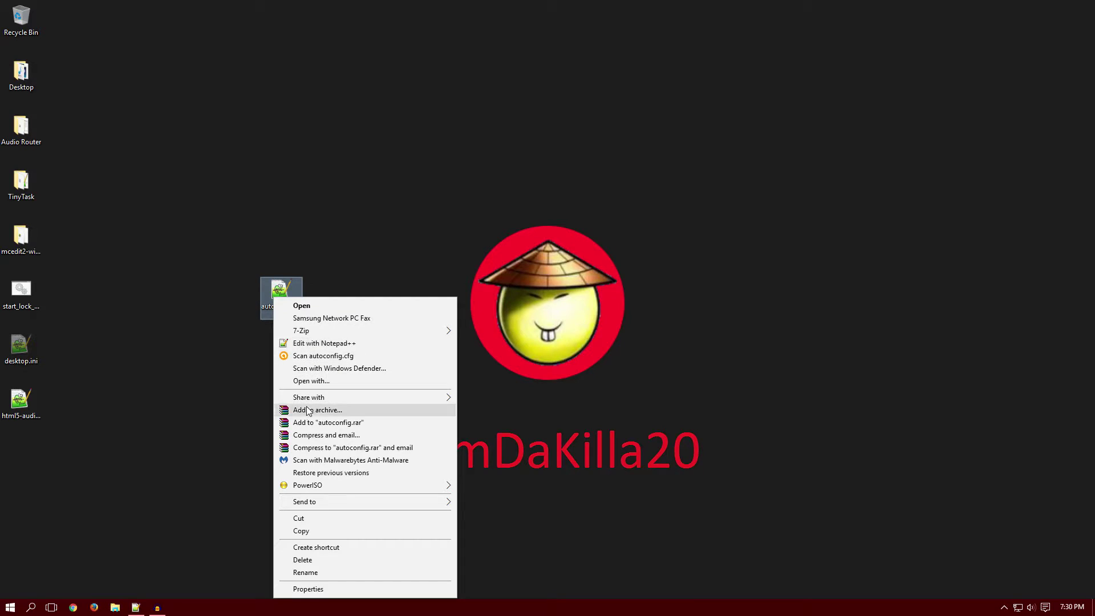
click(327, 383)
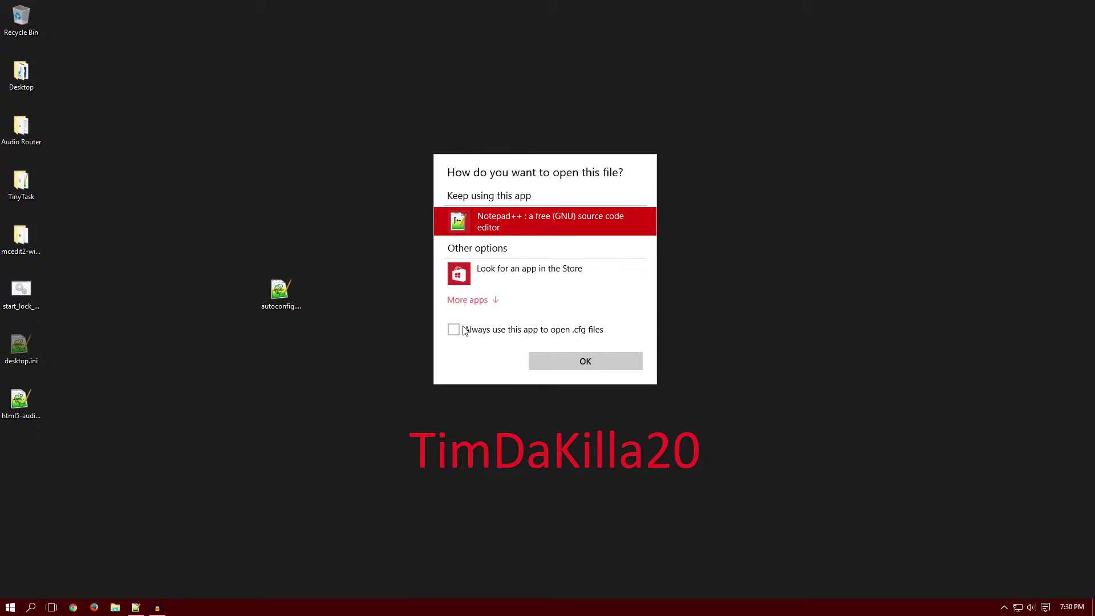
click(472, 299)
scroll(494, 336, down, 6)
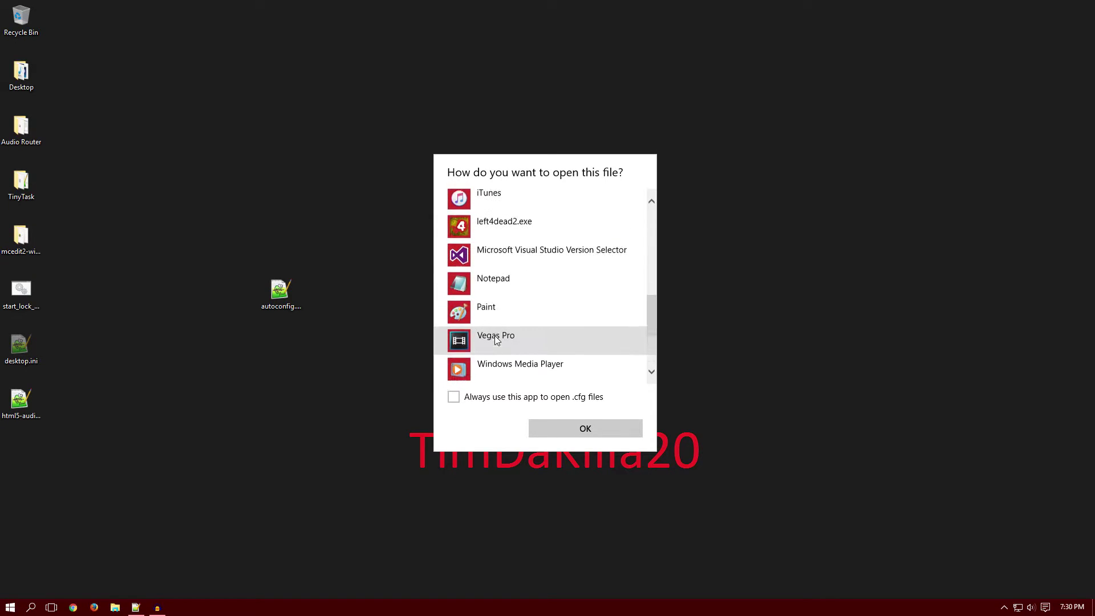
scroll(494, 338, down, 4)
scroll(495, 339, up, 4)
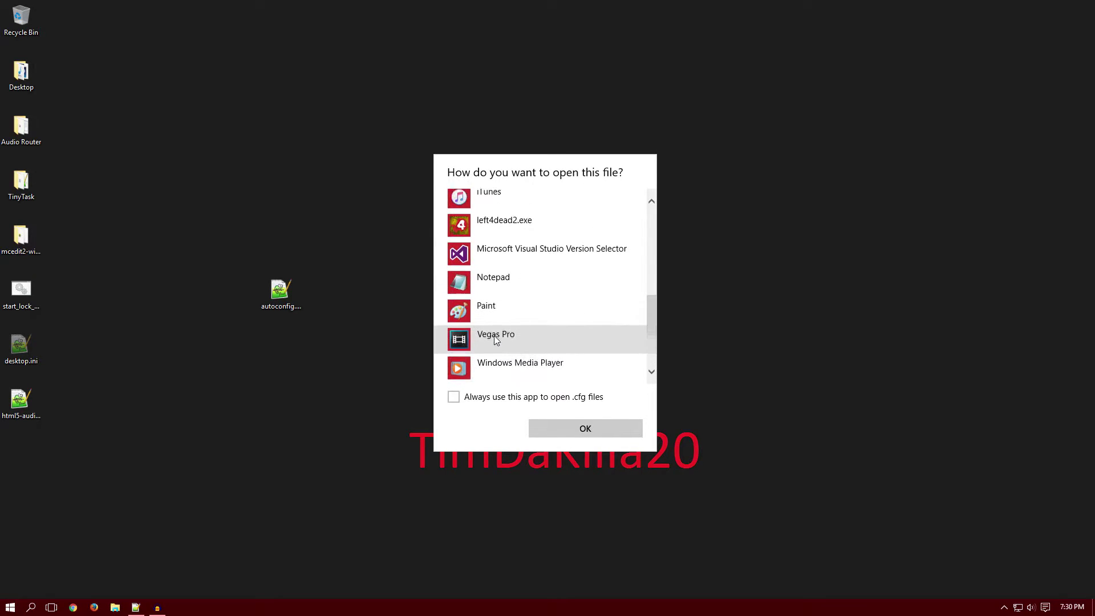
click(490, 282)
click(593, 427)
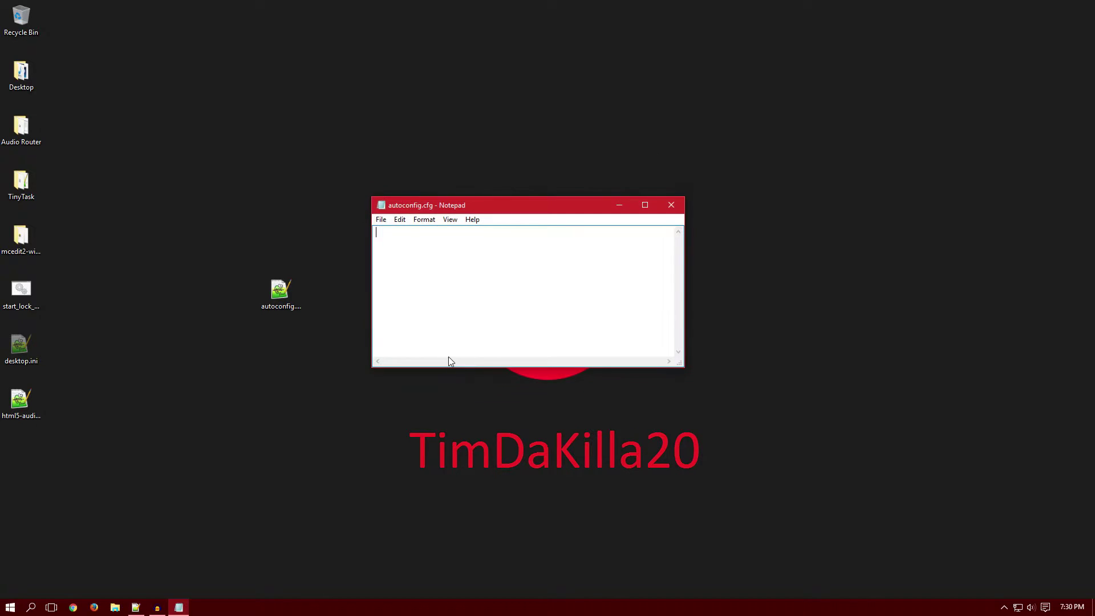
Start saving autoconfig.cfg under Save As in Notepad and set the file type to All Files (*.*).
click(381, 219)
mouse_move(425, 218)
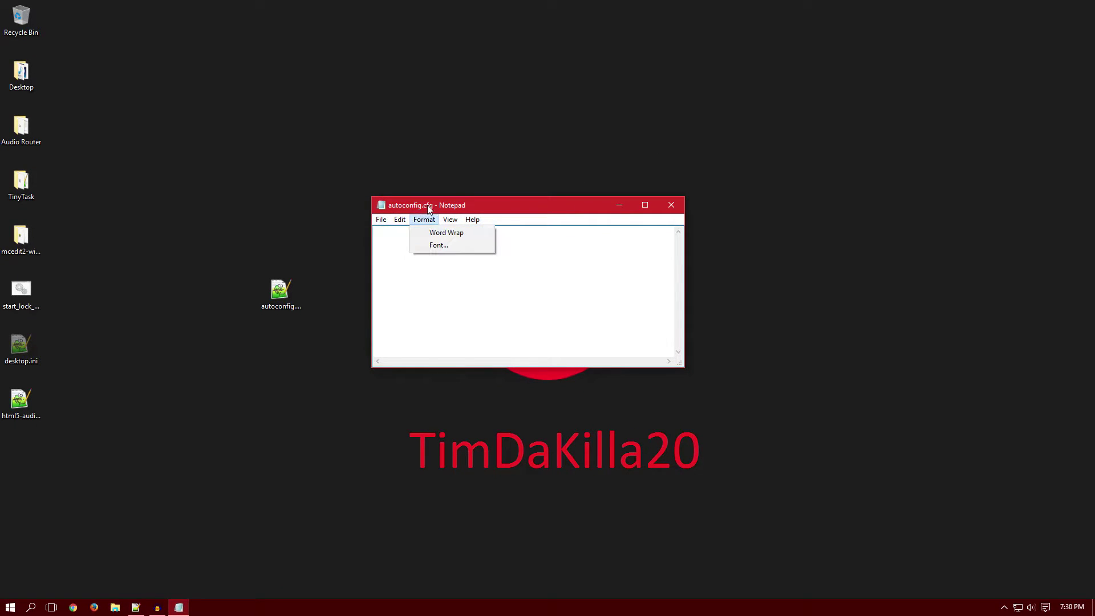
click(395, 271)
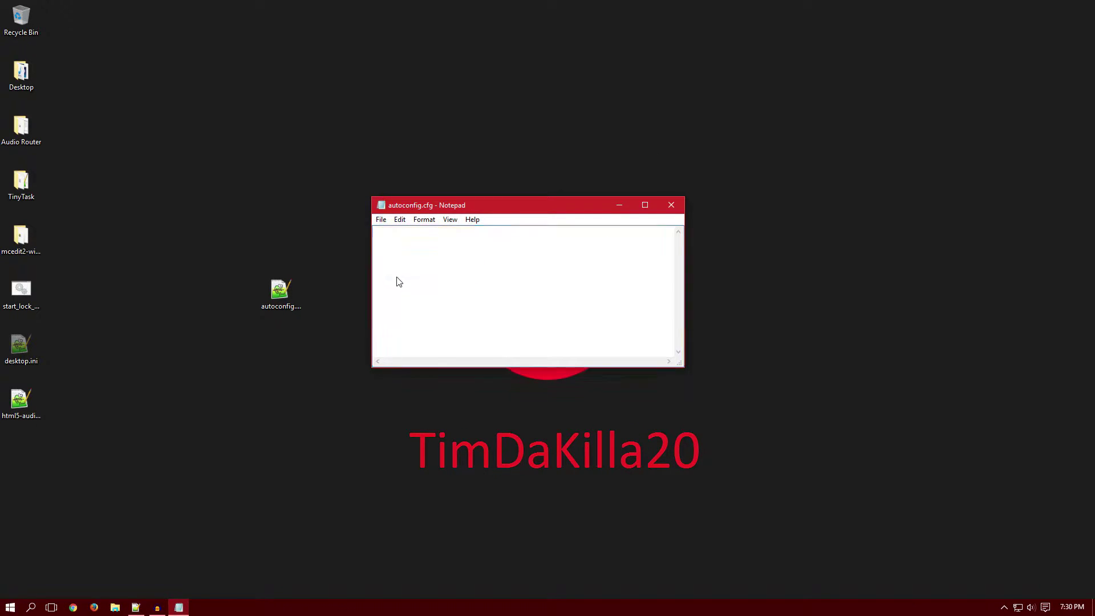
click(514, 489)
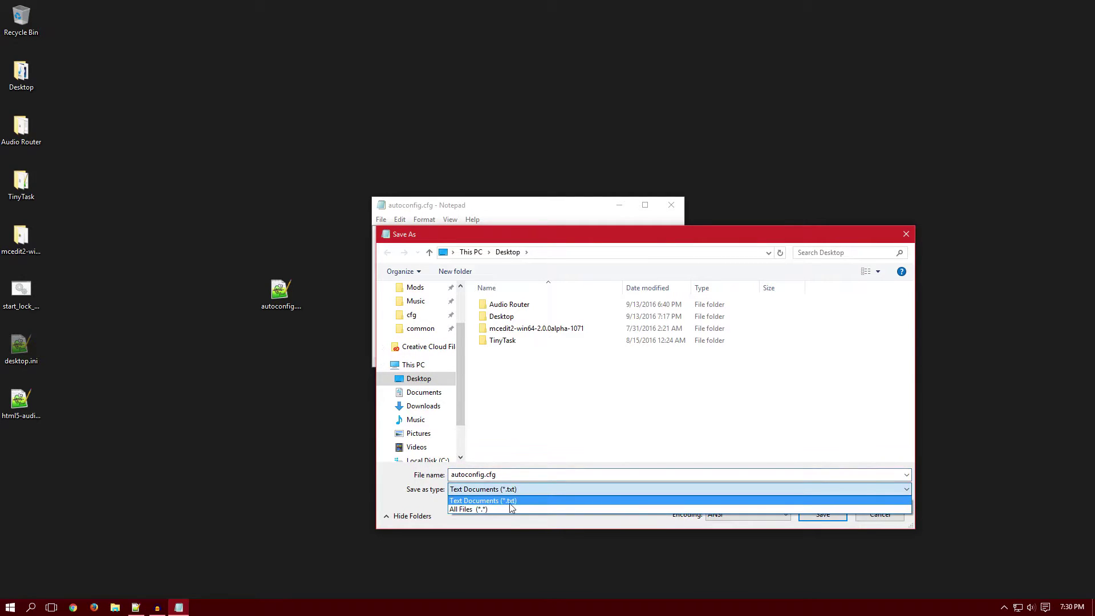
click(496, 509)
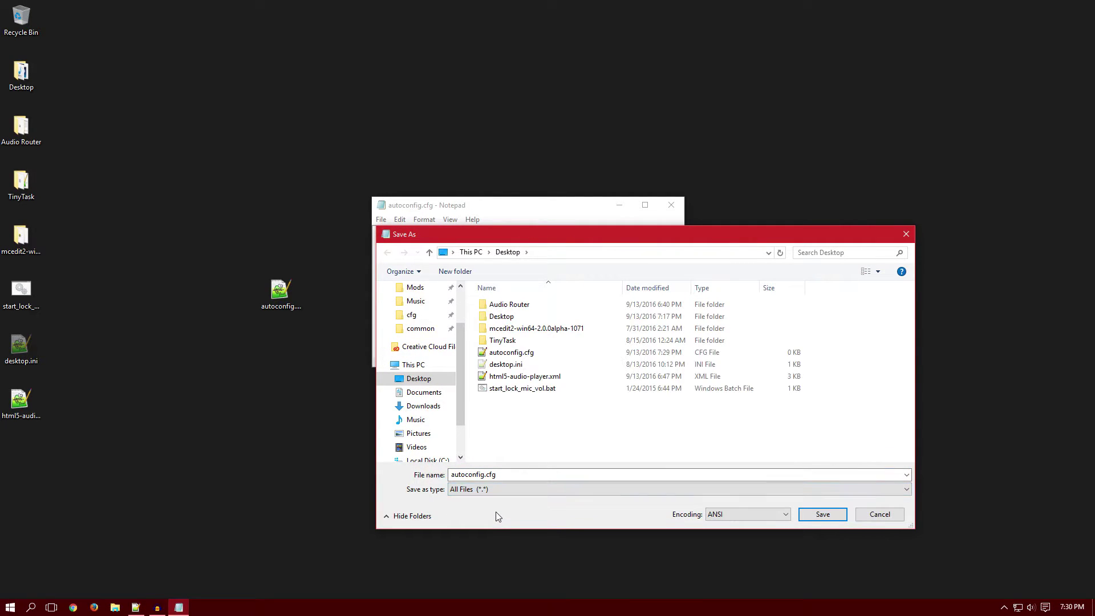
Change the extension in the Save As file name to txt and back to cfg, giving autoconfig.cfg.
click(505, 472)
drag(498, 474, 487, 481)
text(te)
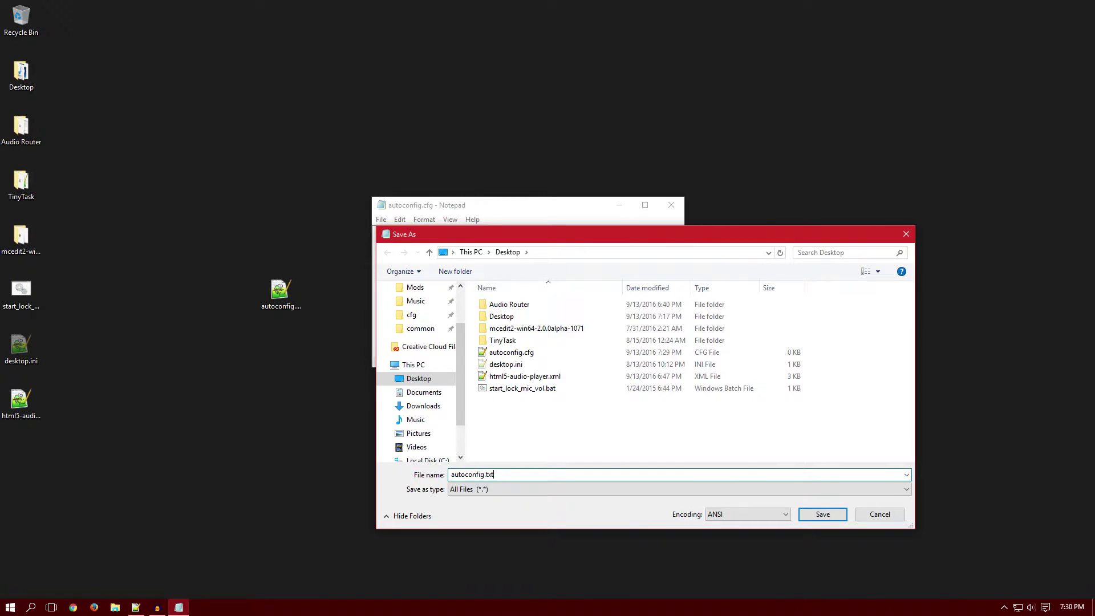
key(BackSpace)
key(BackSpace)
key(BackSpace)
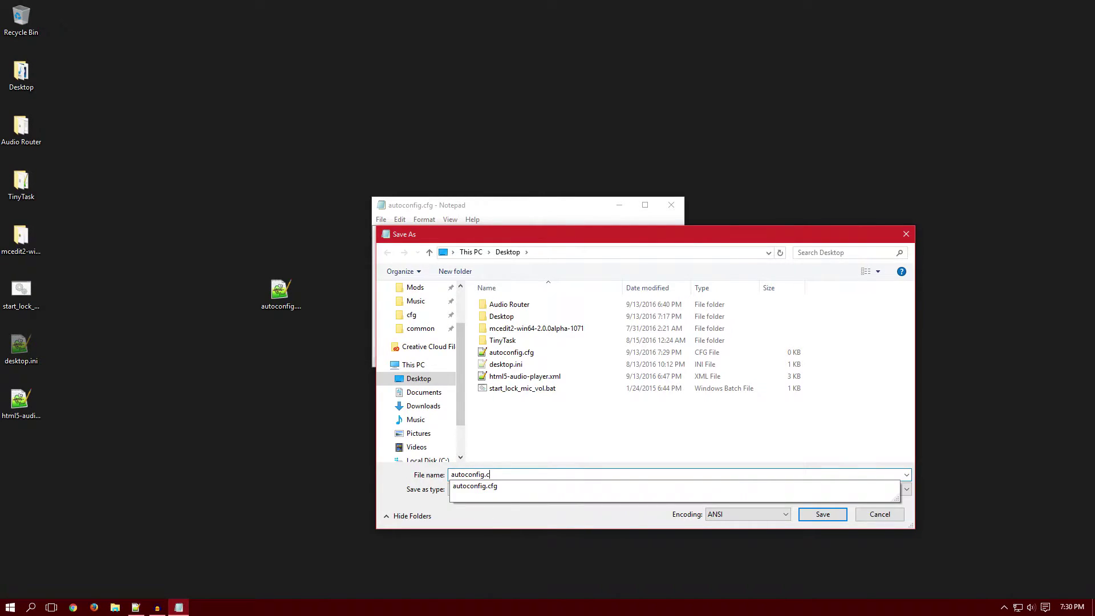
text(cfg)
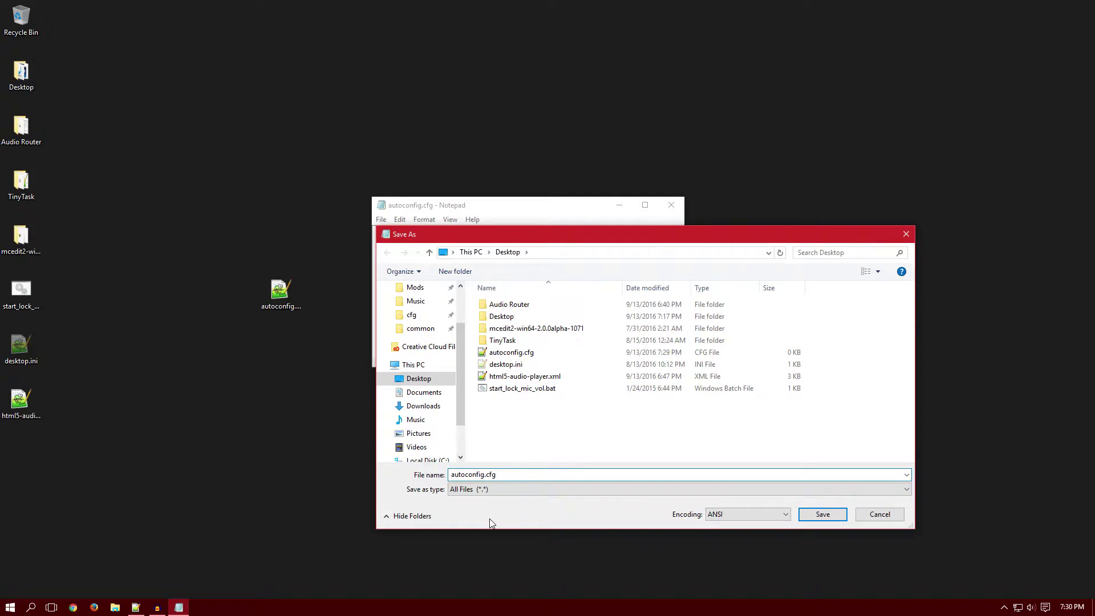
Try to save as autoconfig.cfg on the desktop, decline replacing the existing file, cancel saving and close Notepad.
click(822, 514)
click(608, 306)
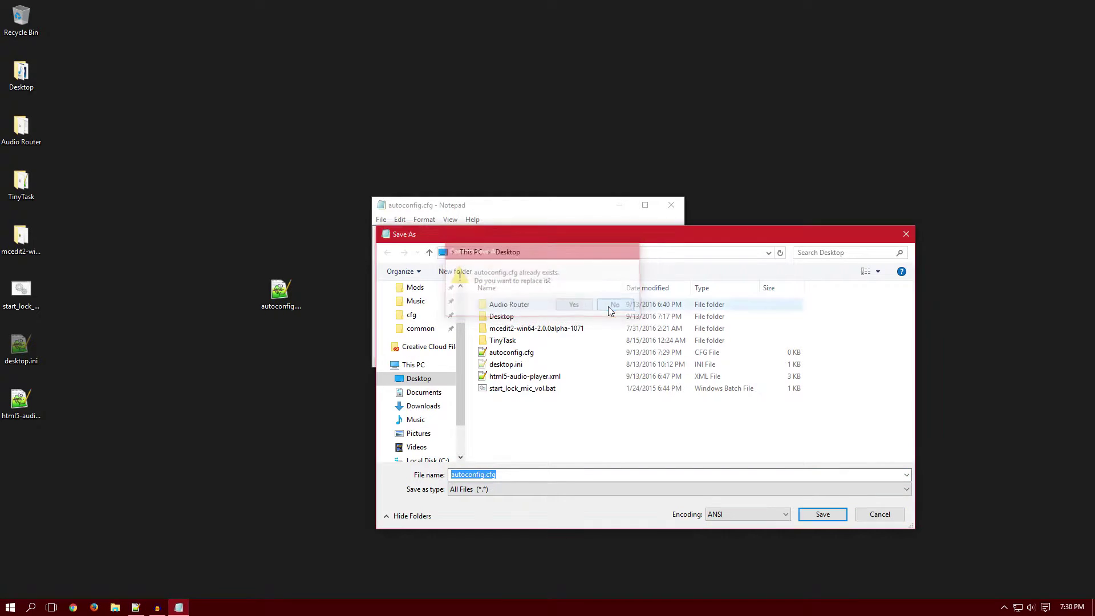
click(879, 514)
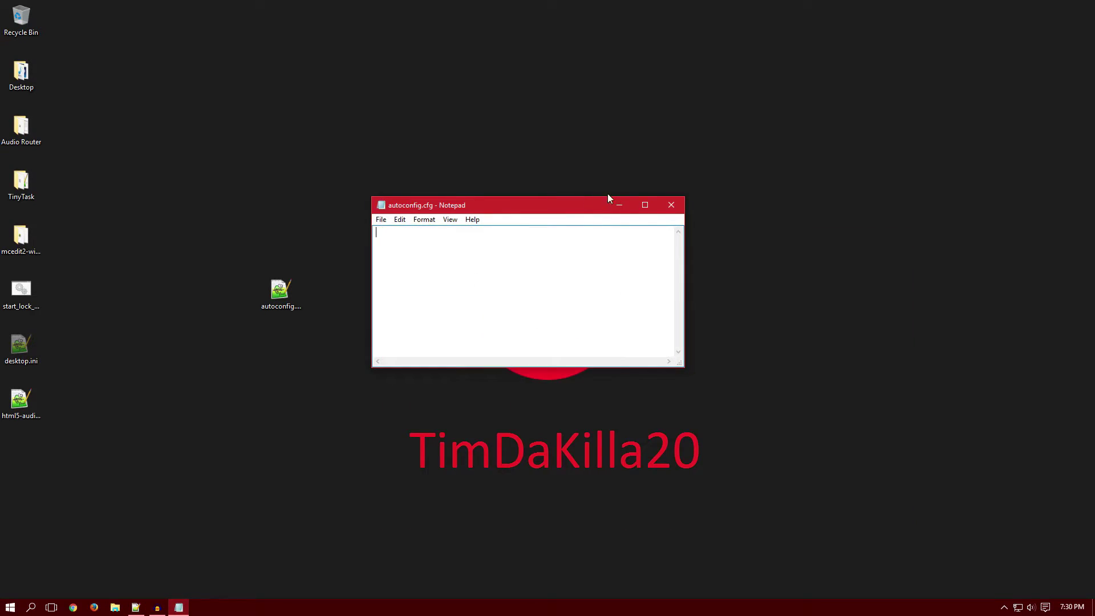
click(671, 204)
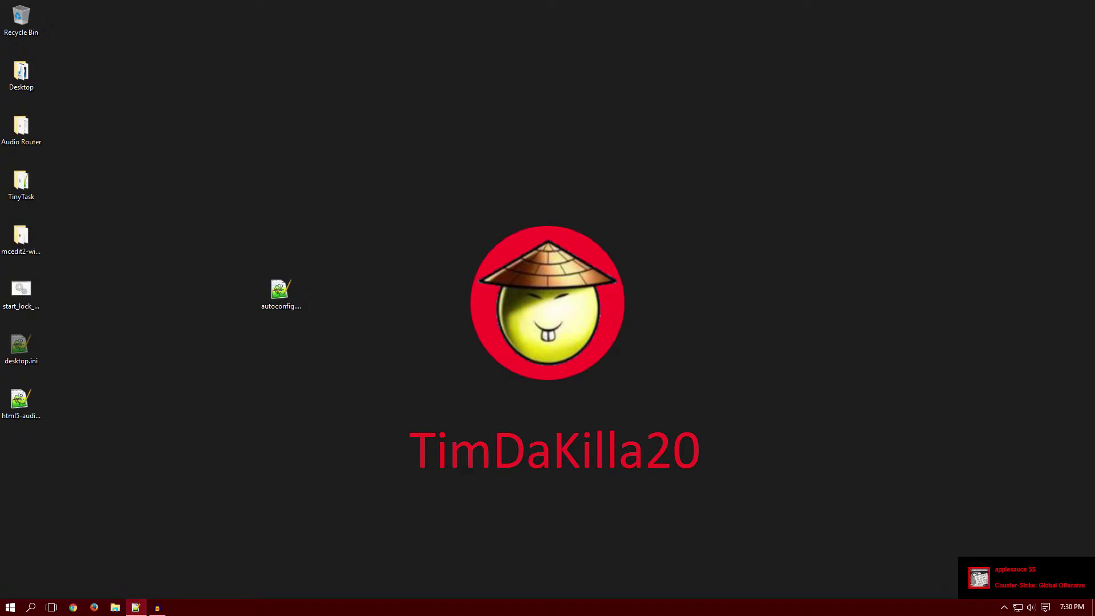
Maximize autoconfig.cfg in Notepad++ and enter the displaydamage, displaydamage_on and displaydamage_off aliases from line 2, with bind "f5" "displaydamage".
drag(547, 139, 542, 5)
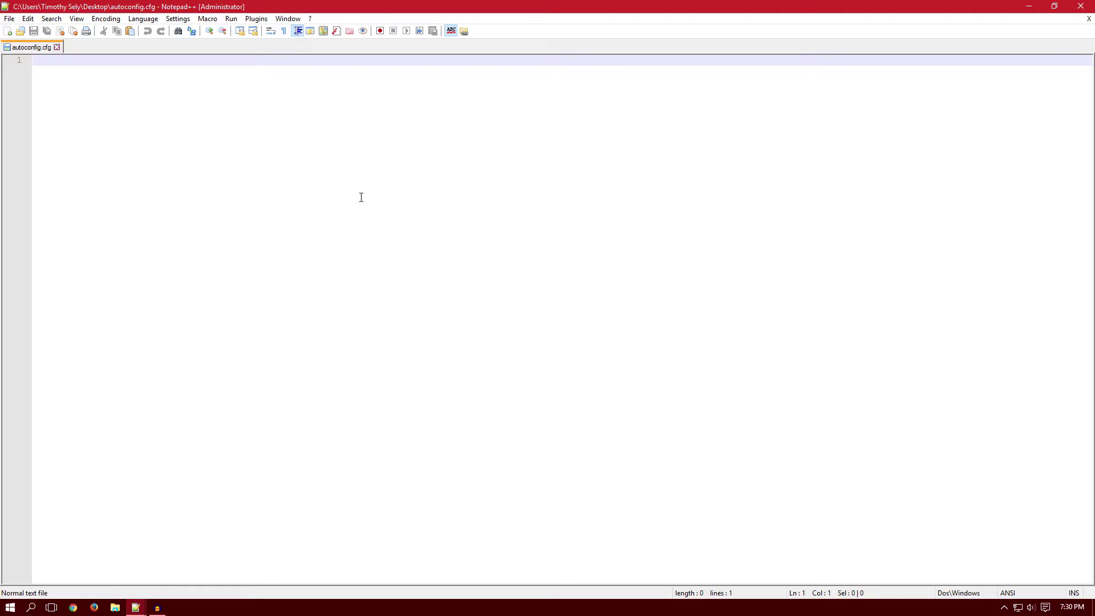
key(Return)
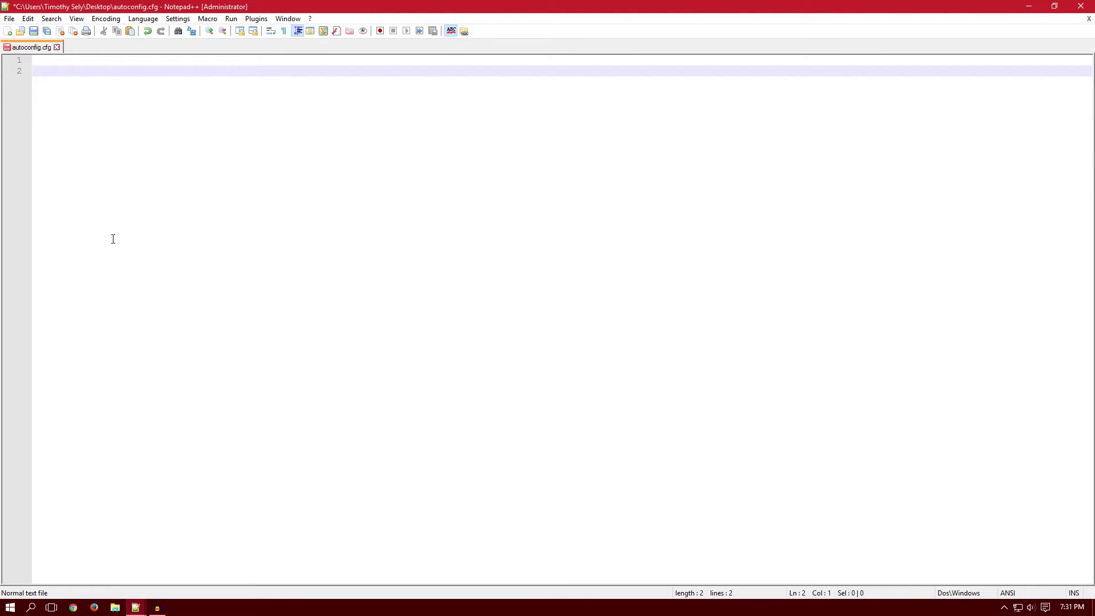
text(alias displaydama)
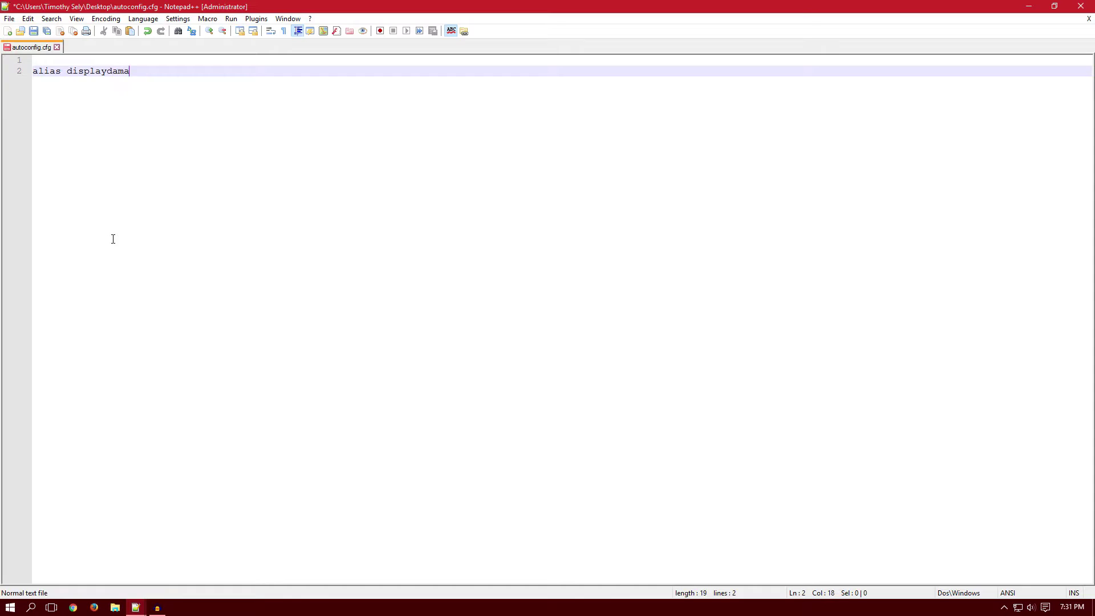
text(ge "dis)
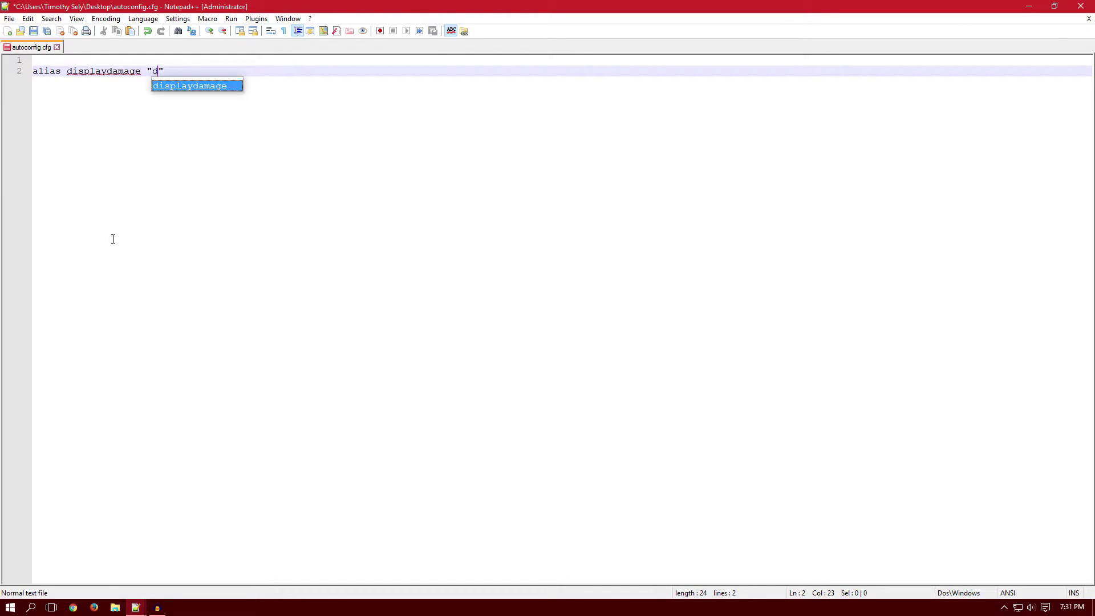
key(ctrl+a)
text(alias displaydamage "displaydamage_on" alias displaydamage_on "con_filter_text Damage Given To; con_filter_text_out Player:; con_filter_enable 2; developer 1; playvol buttons\blip1 0.5; alias displaydamage "displaydamage_off"" alias displaydamage_off "con_filter_enable 0; developer 0; playvol buttons\blip2 0.5; alias displaydamage "displaydamage_on"" bind "f5" "displaydamage")
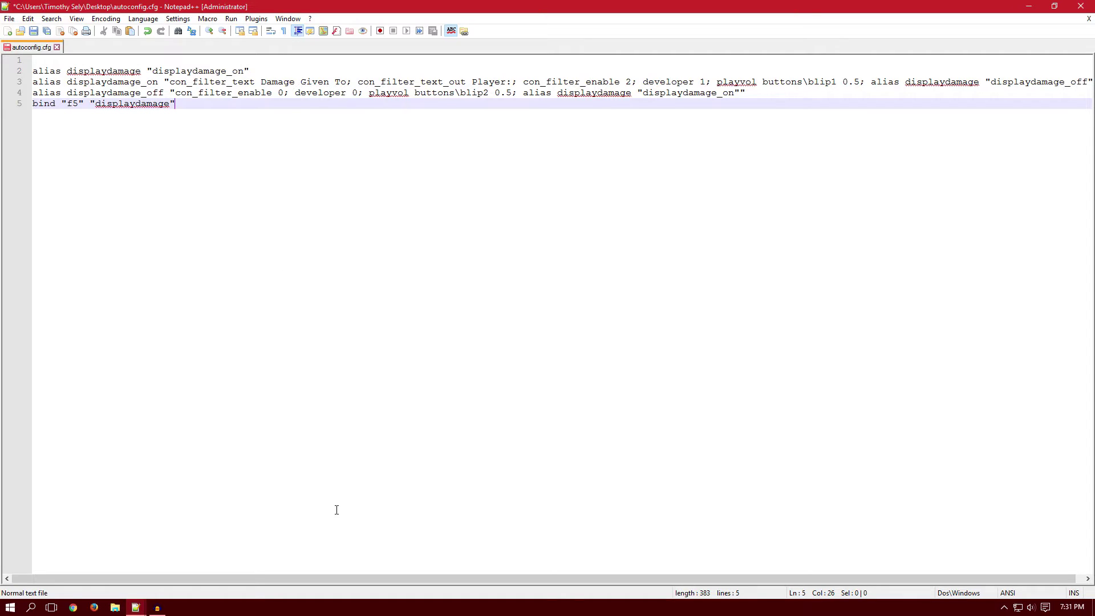
Examine the f5 key in the bind line and the blip2 sound setting in the displaydamage_off alias.
drag(386, 579, 184, 527)
double_click(74, 105)
click(220, 112)
drag(465, 92, 505, 92)
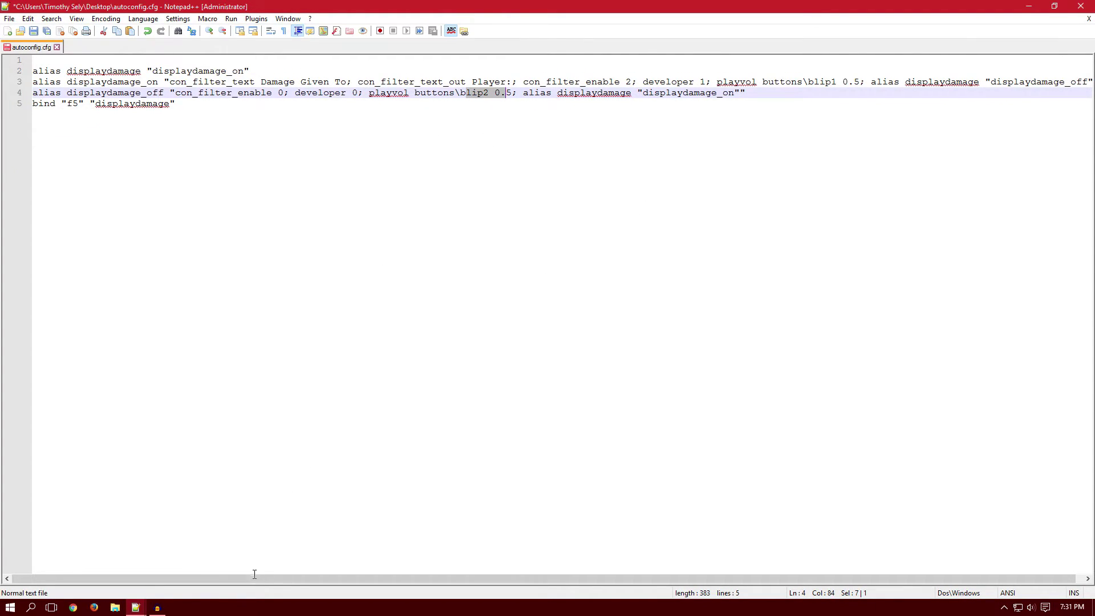
click(278, 118)
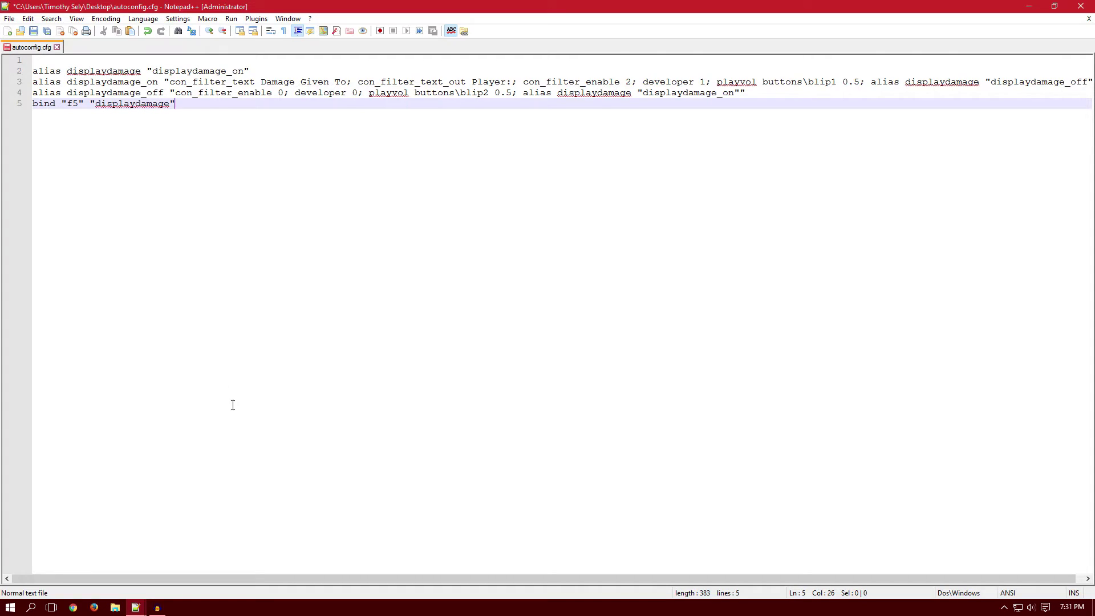
Below a blank line, add developer 1, con_filter_enable 2, con_filter_text_out "game:mapgroupname" and con_filter_text "game:map" on separate lines.
key(Return)
key(Return)
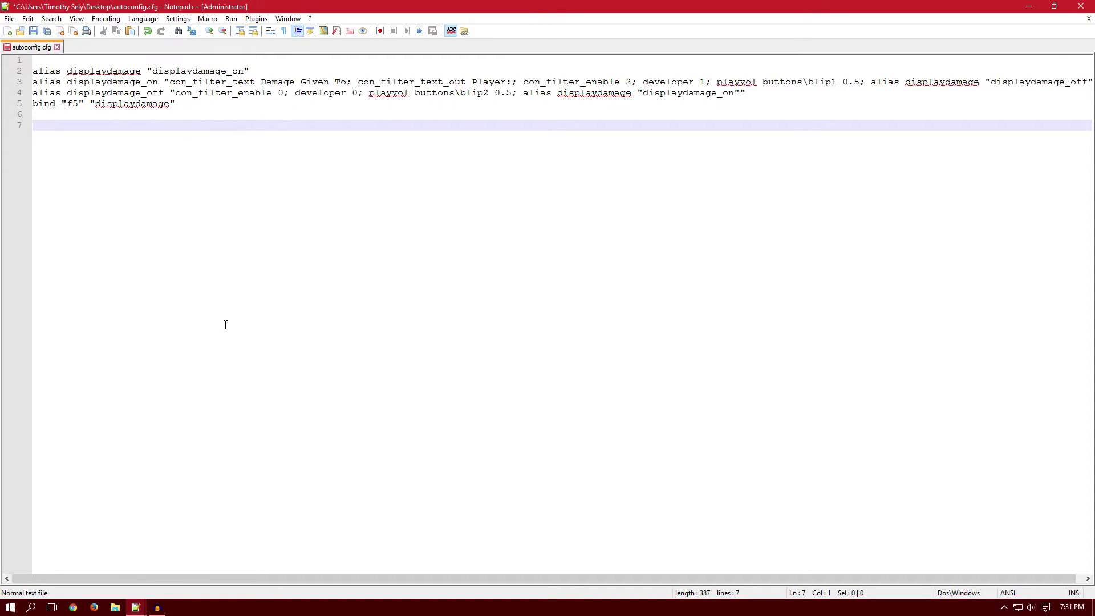
text(de)
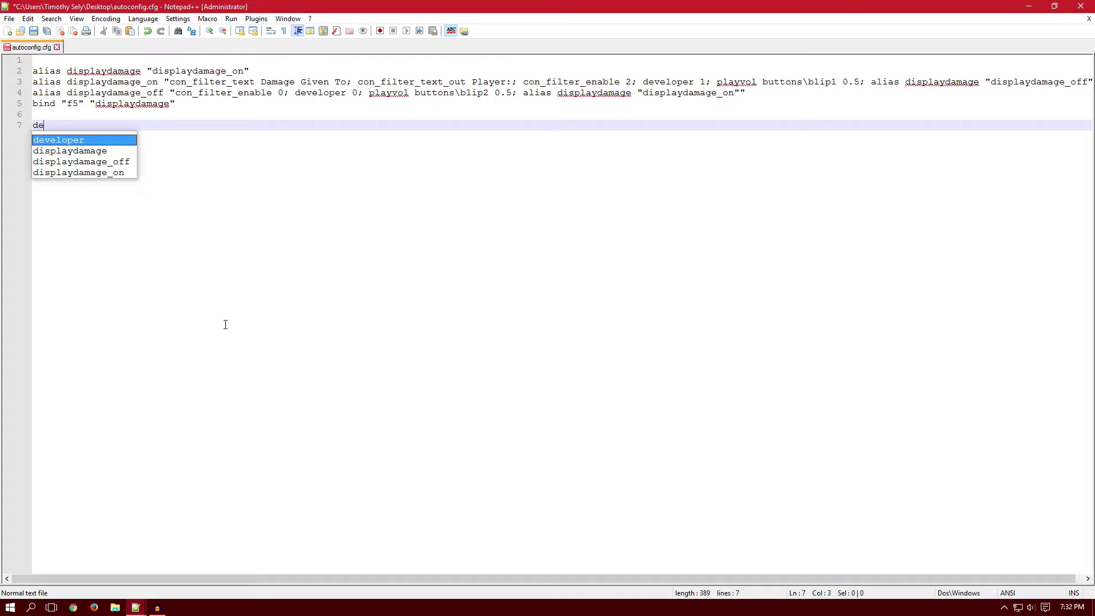
text(veloper 1)
key(Return)
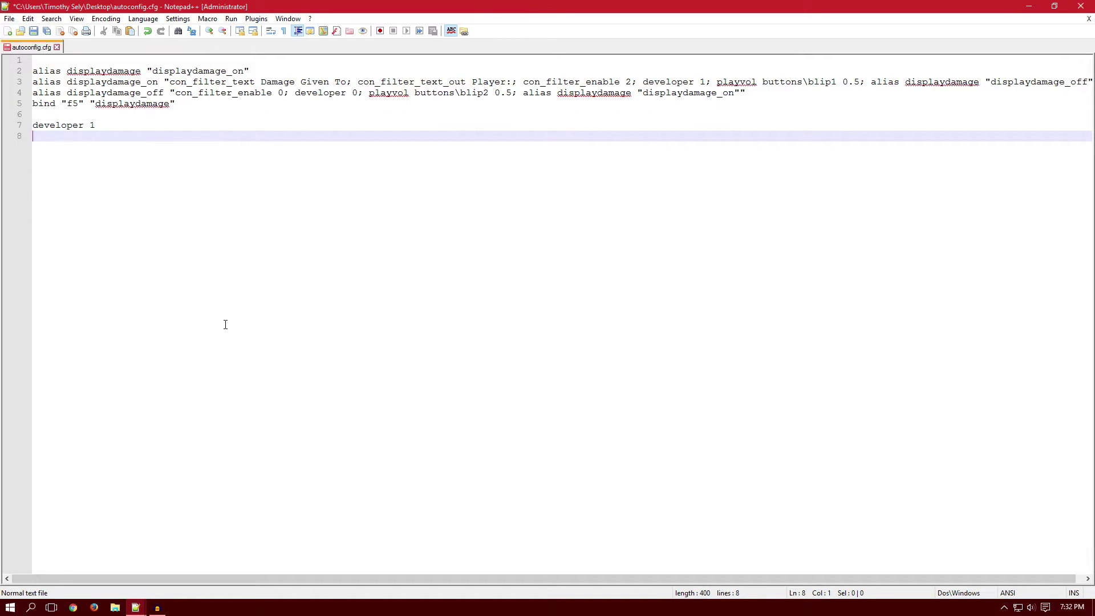
text(con_filter_text "game:map)
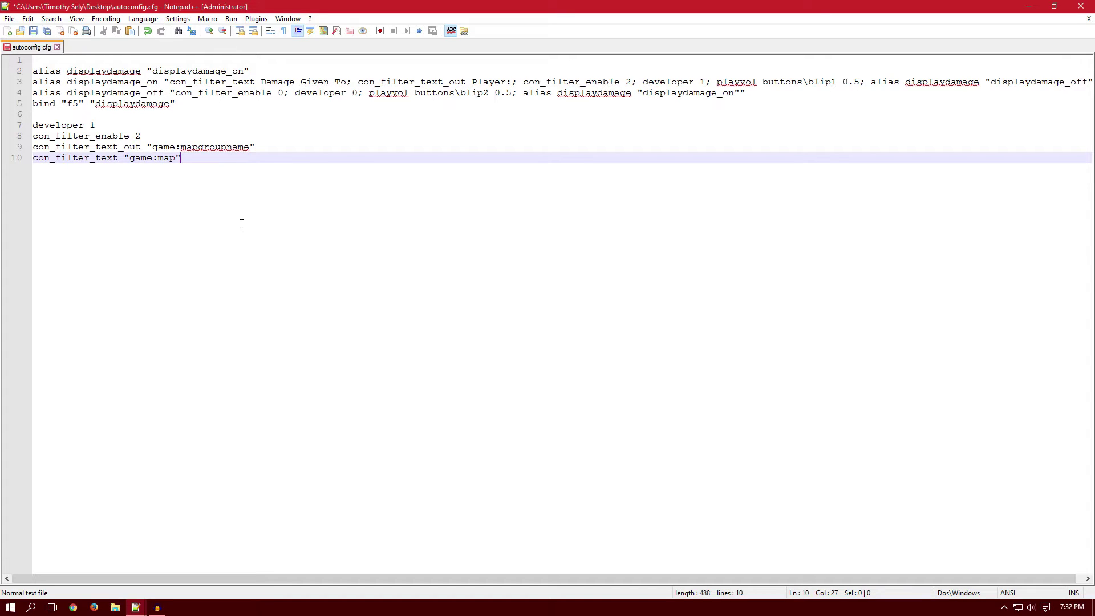
key(shift+Up)
key(shift+Up)
key(shift+Up)
key(shift+Home)
Add host_writeconfig after a blank line at the end of the config and save autoconfig.cfg.
click(249, 185)
key(Return)
key(Return)
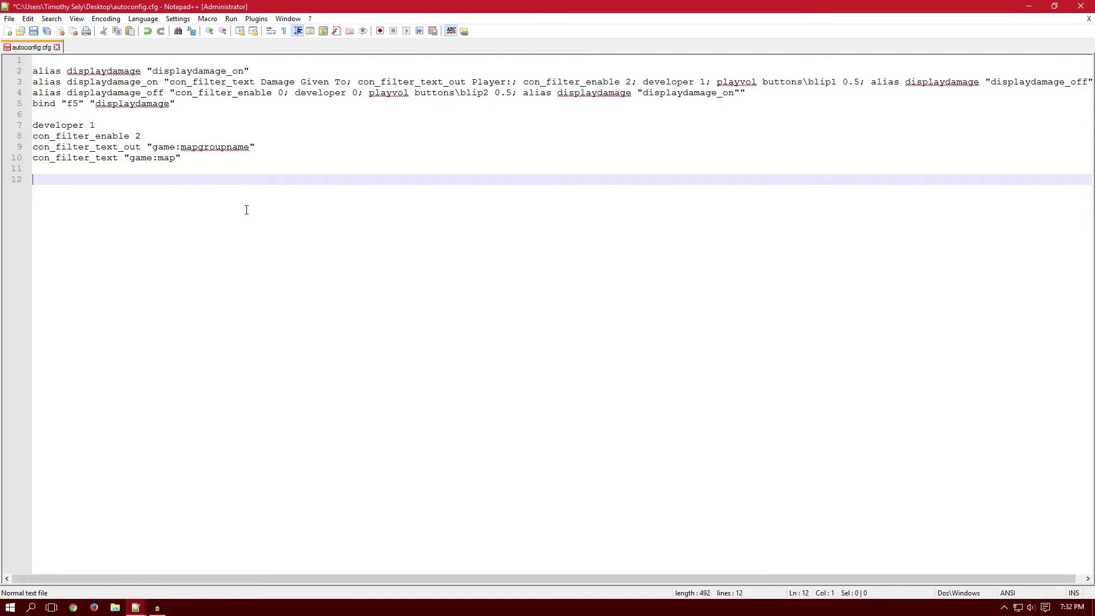
text(host_writeconfig)
key(ctrl+s)
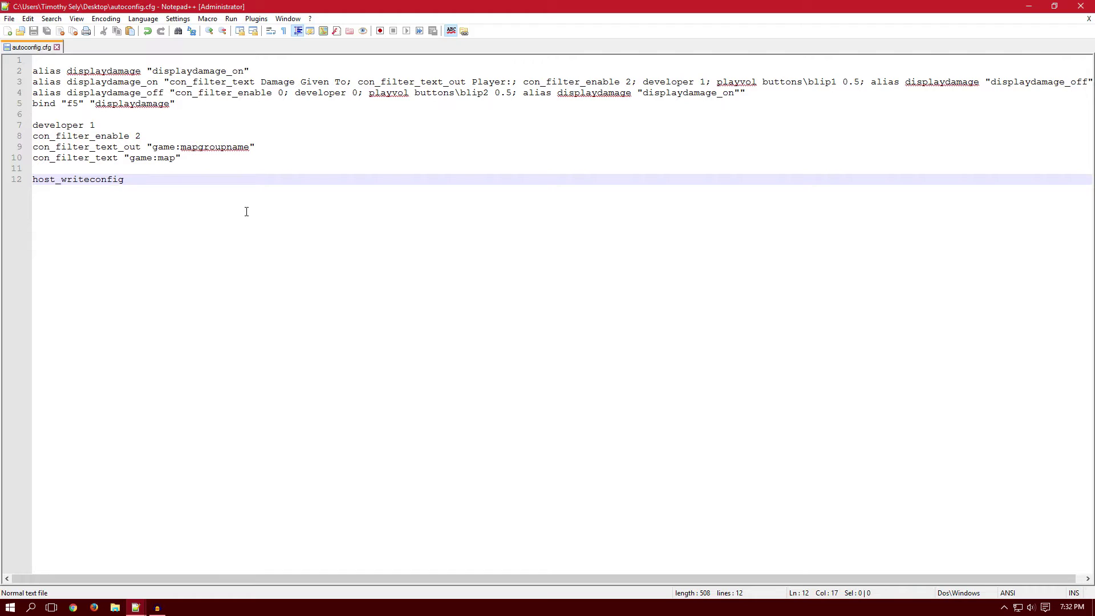
Review the whole config by highlighting the displaydamage alias block and the developer and console filter block.
key(ctrl+a)
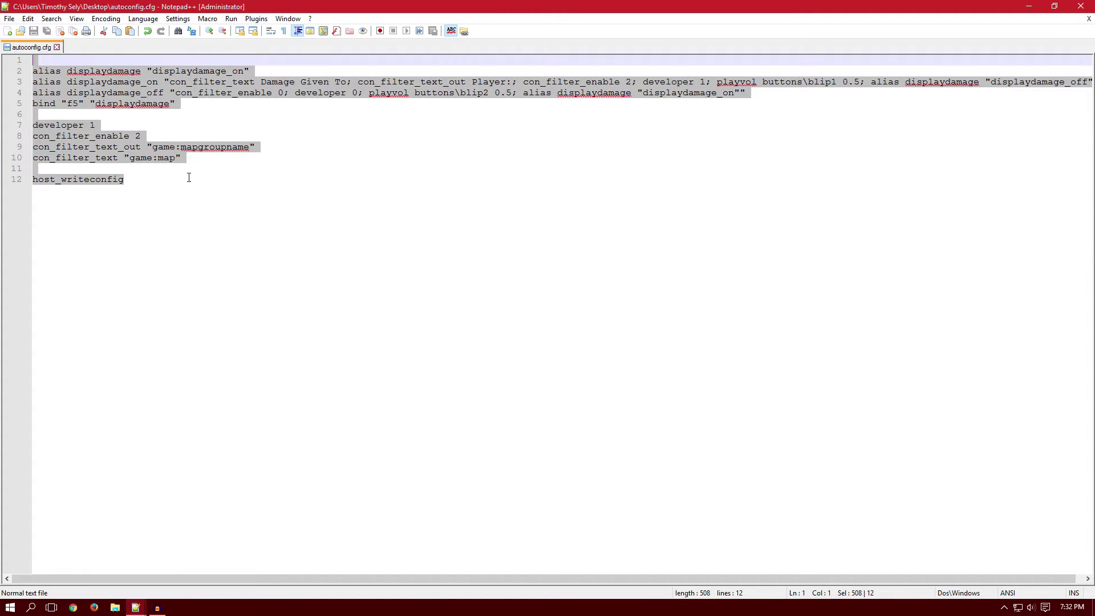
drag(182, 104, 31, 73)
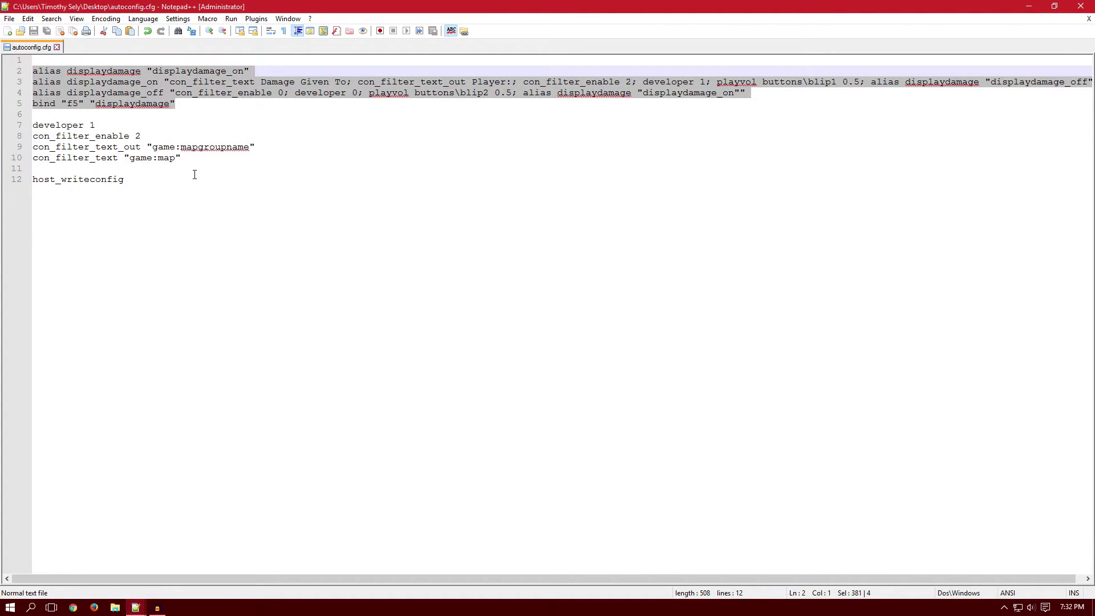
drag(181, 158, 31, 127)
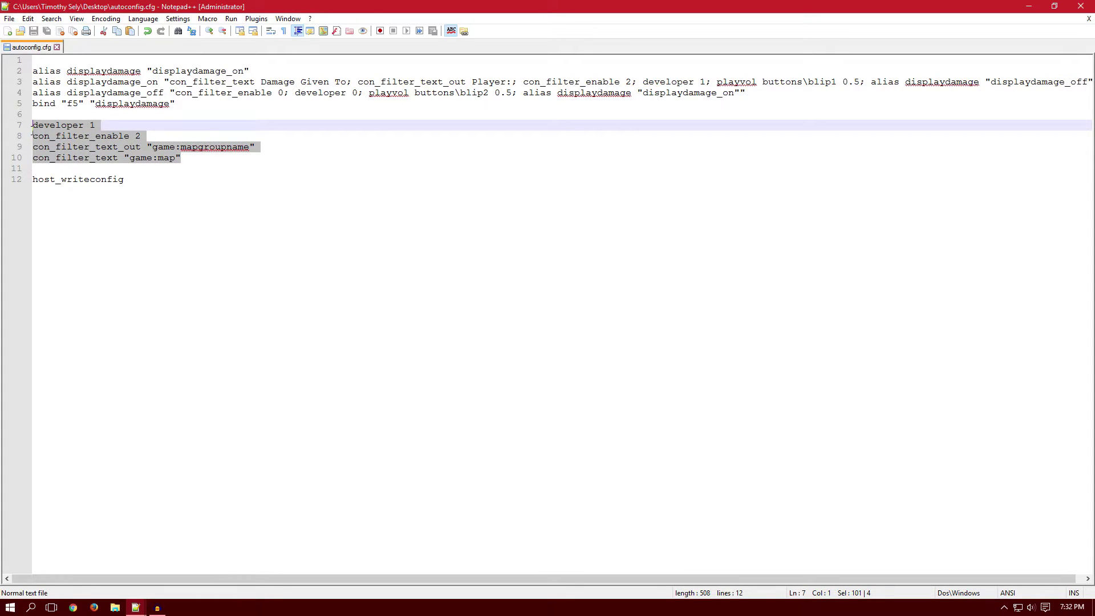
click(170, 181)
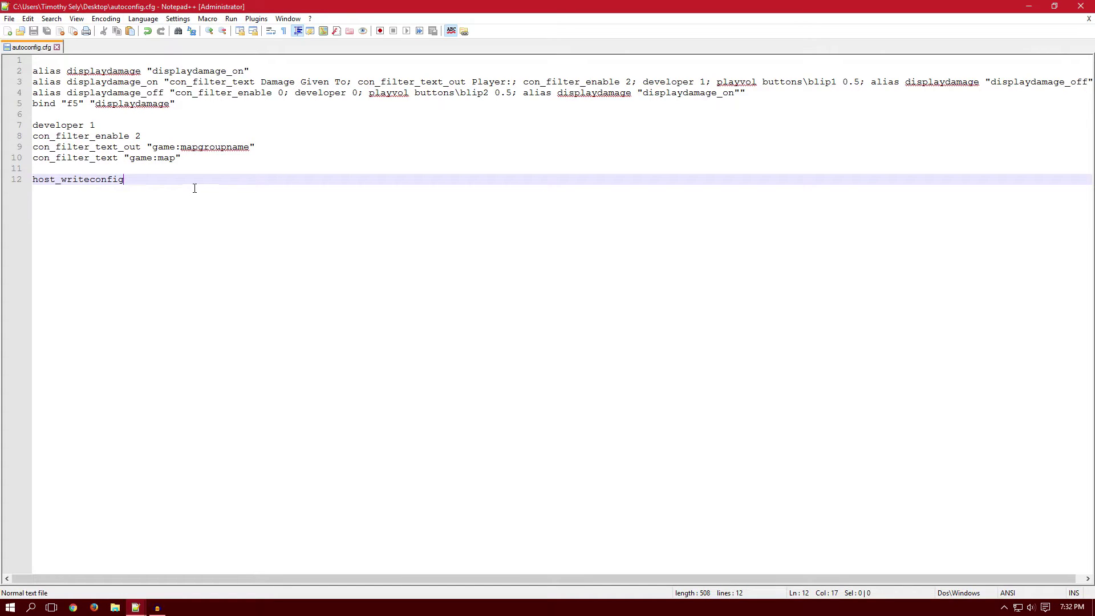
Minimize Notepad++ and open a File Explorer window, placing it clear of the autoconfig.cfg file on the desktop.
double_click(283, 6)
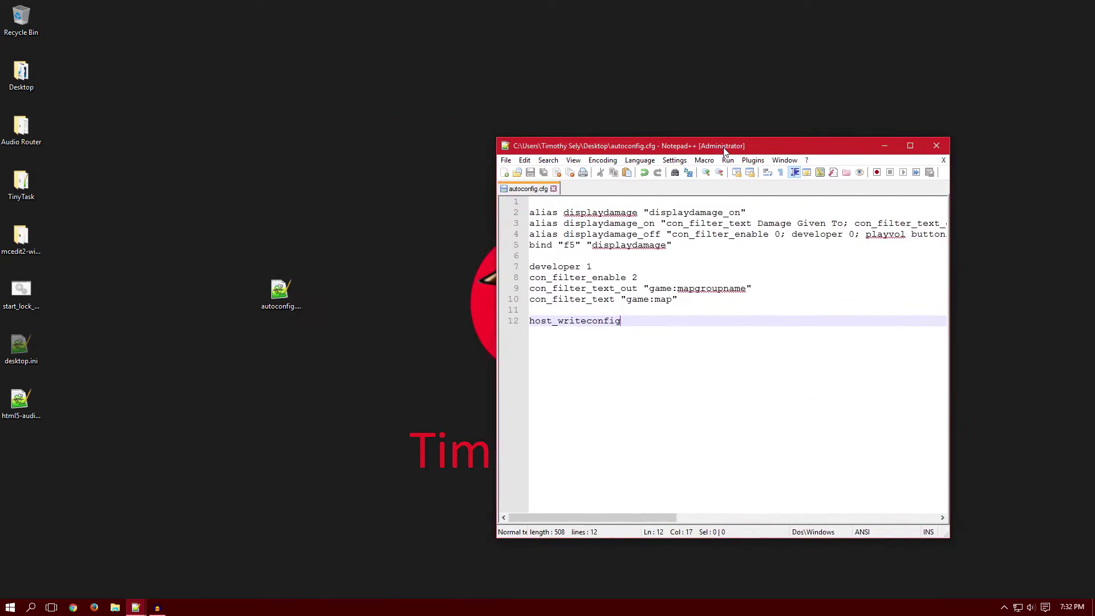
click(888, 120)
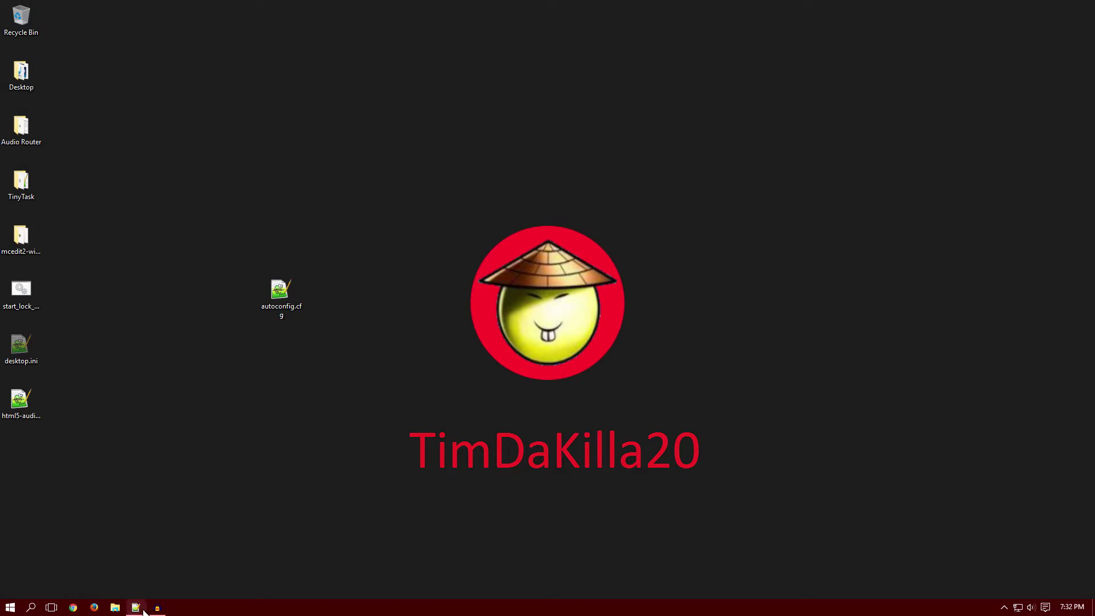
click(120, 611)
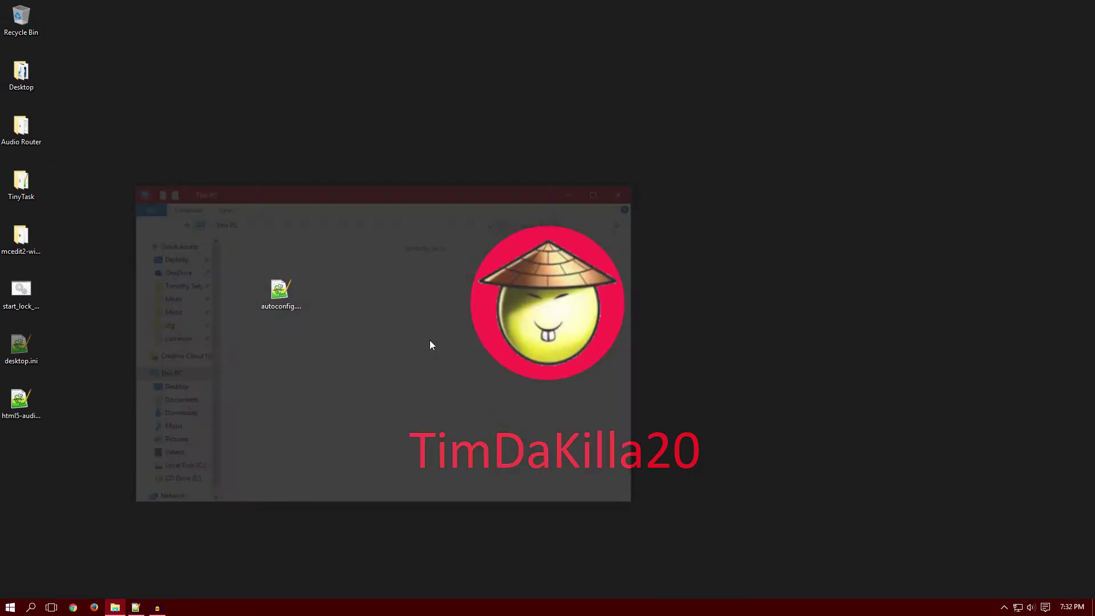
drag(281, 191, 630, 155)
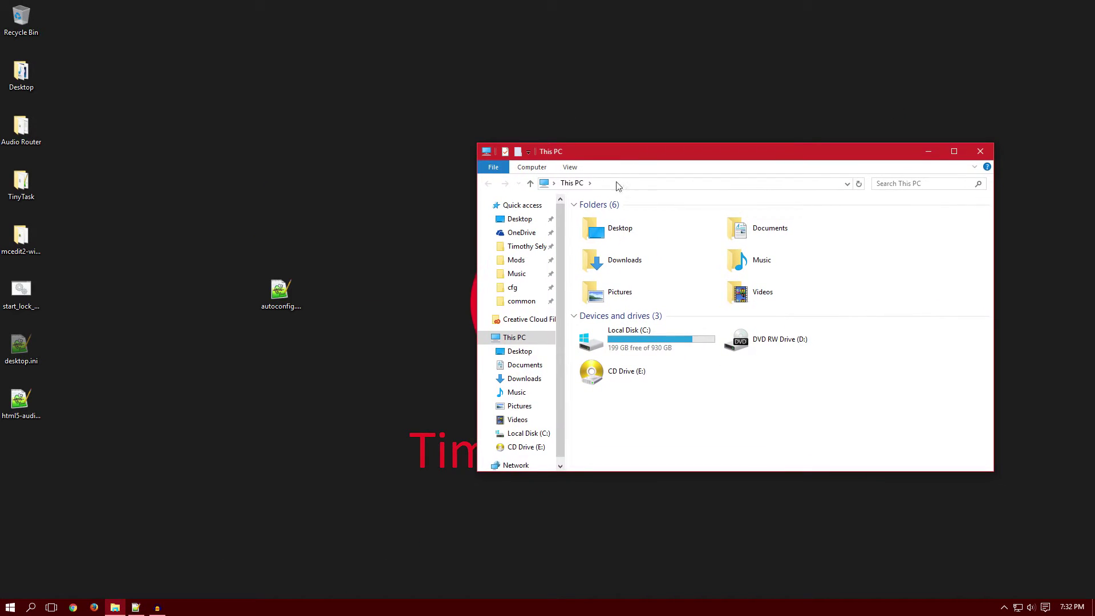
Browse on Local Disk (C:) through Program Files (x86) and Steam to the steamapps folder.
double_click(630, 341)
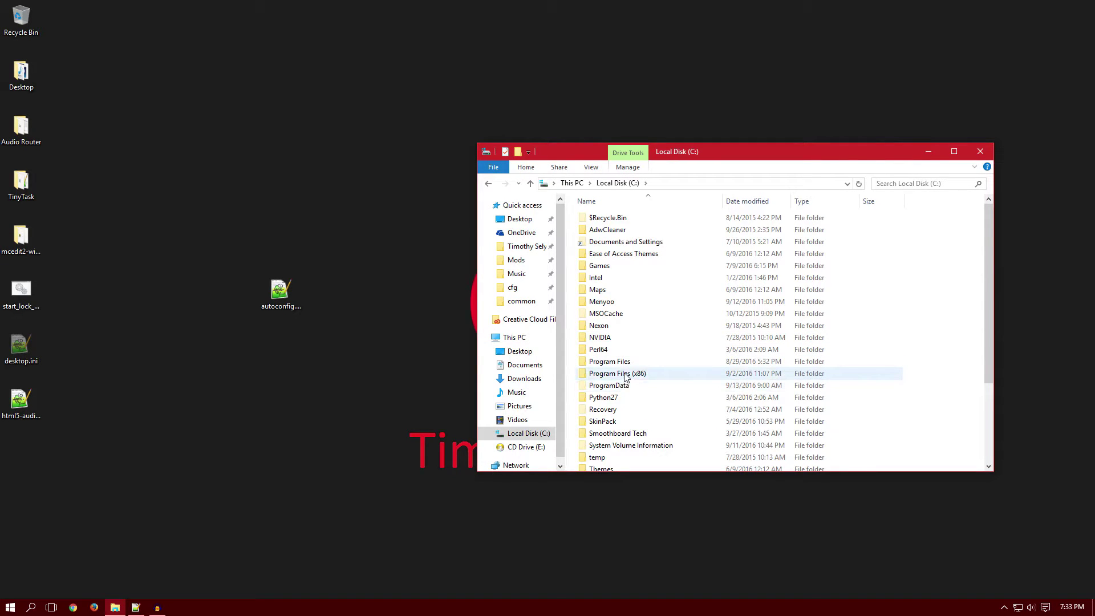
click(623, 362)
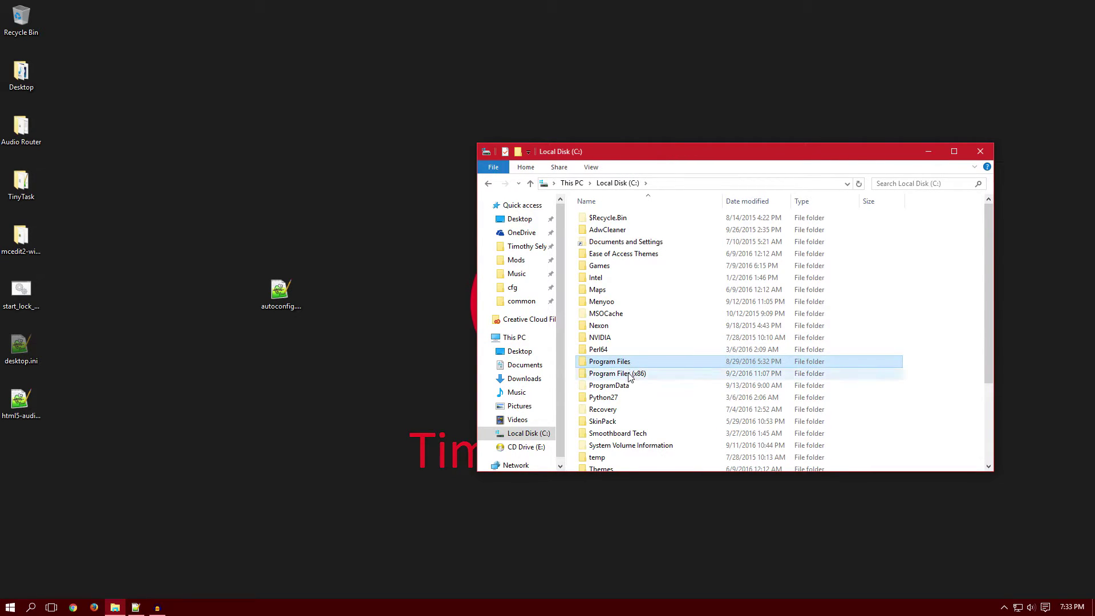
double_click(630, 374)
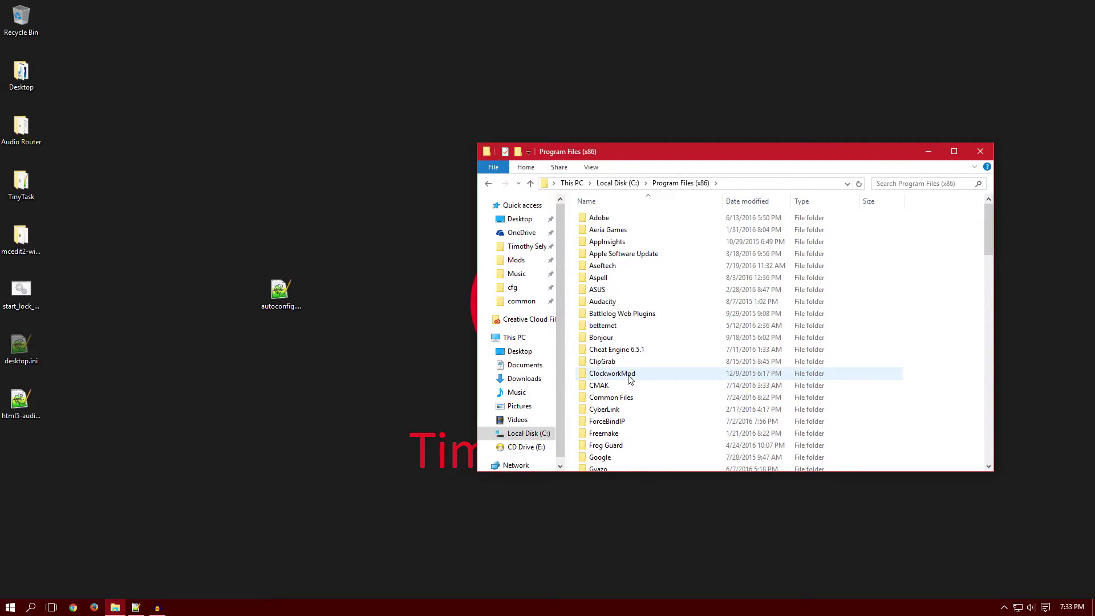
scroll(630, 379, down, 5)
scroll(630, 379, down, 15)
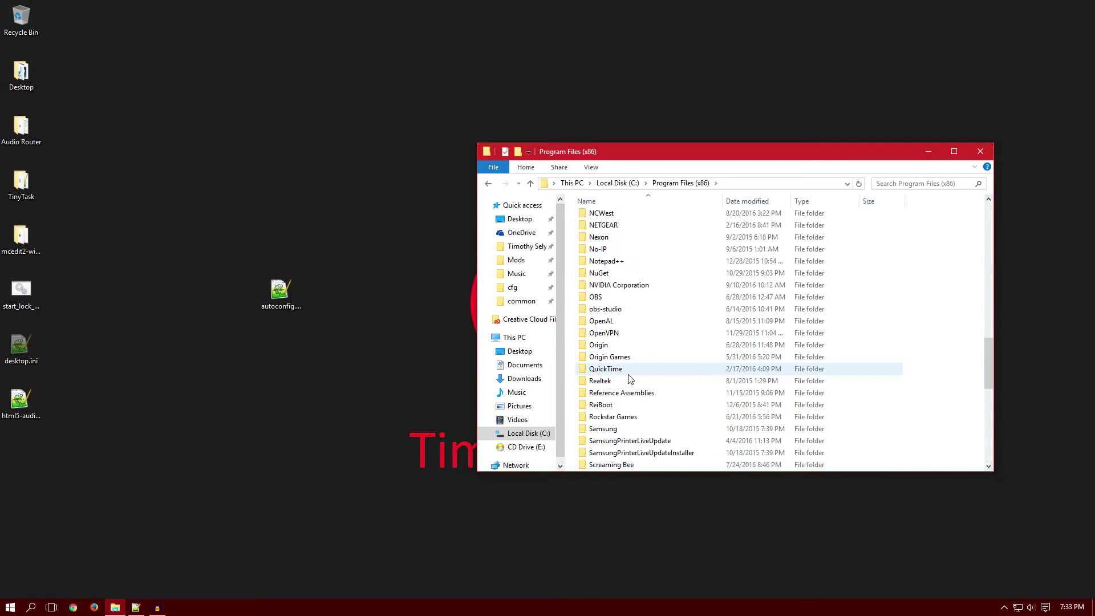
scroll(630, 379, down, 1)
double_click(637, 394)
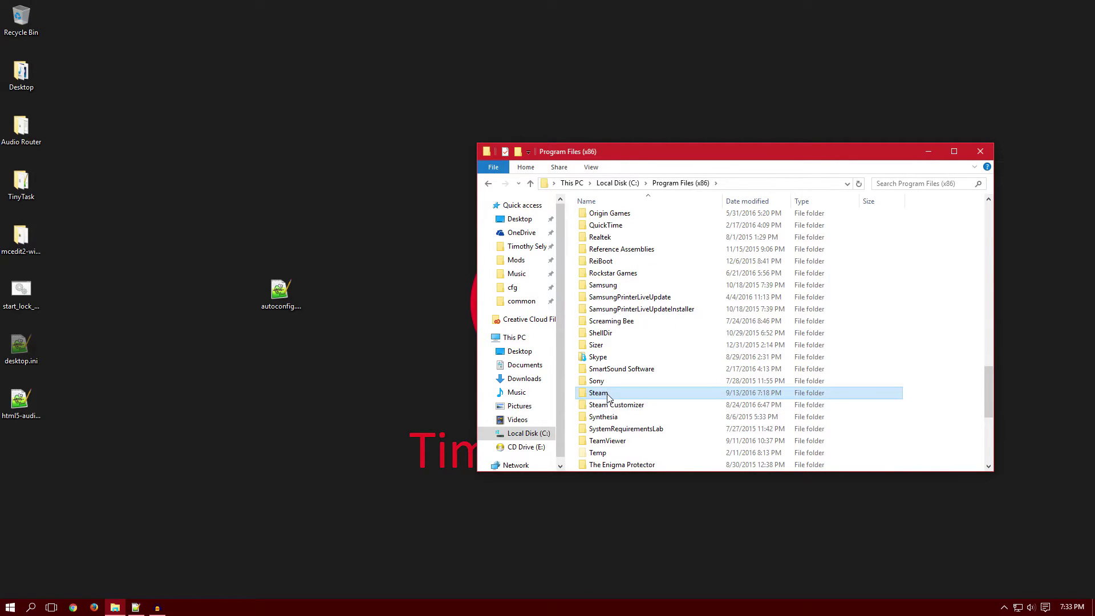
scroll(638, 402, down, 5)
double_click(609, 274)
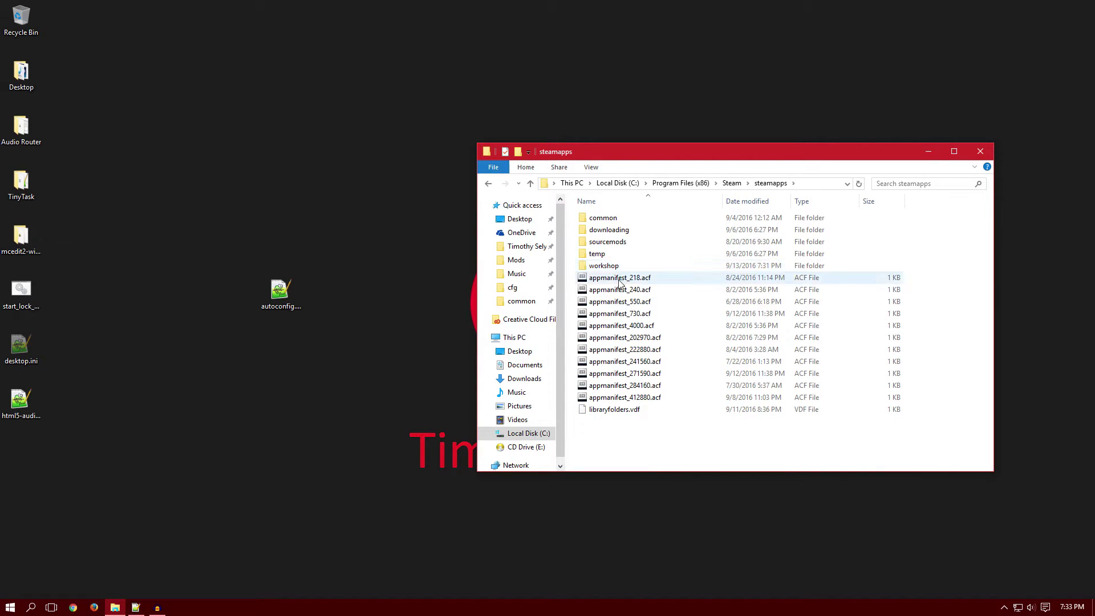
Open the cfg folder inside common, Counter-Strike Global Offensive, csgo.
double_click(603, 219)
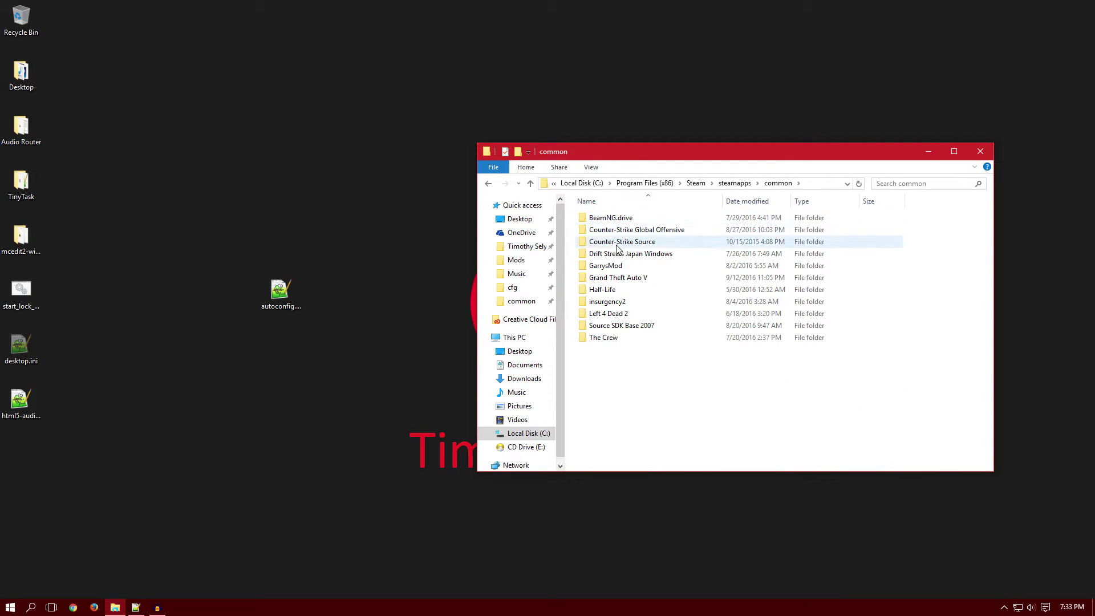
click(620, 230)
double_click(620, 233)
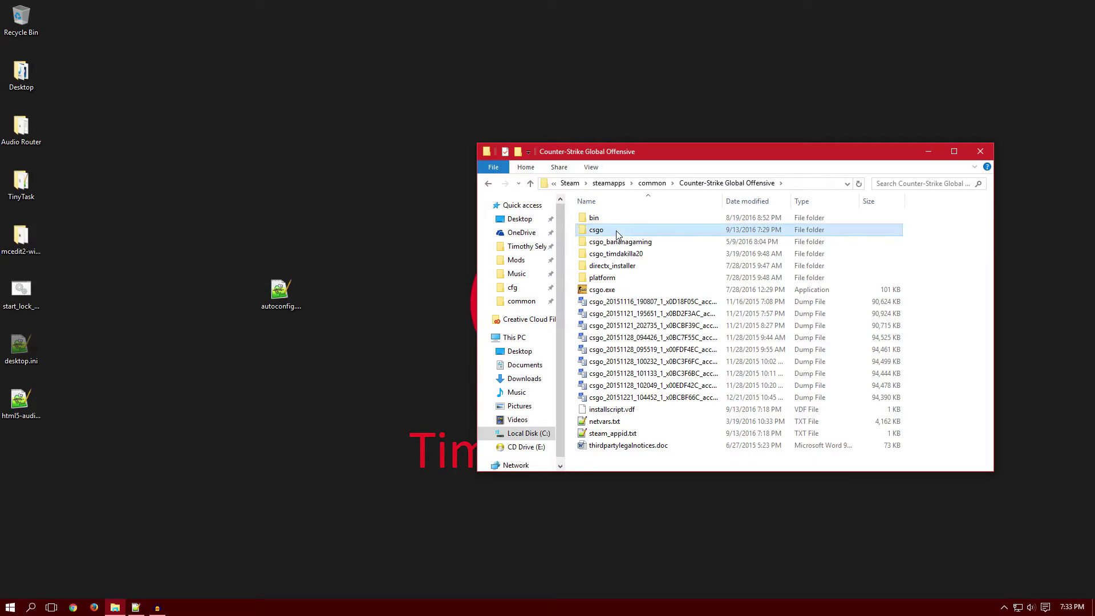
double_click(611, 244)
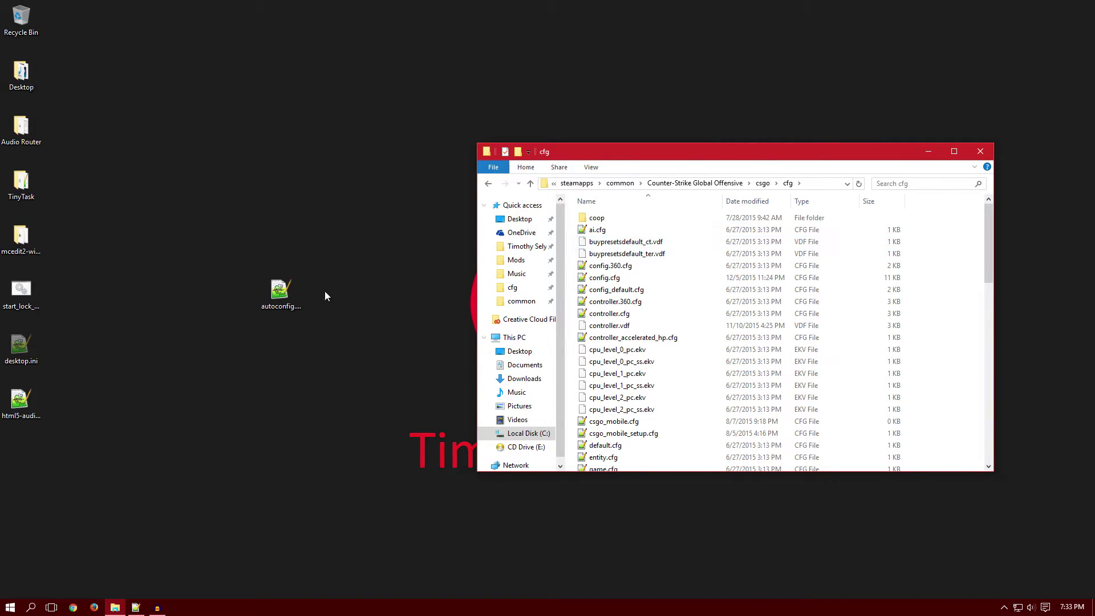
Move autoconfig.cfg from the desktop into the cfg folder and refresh the file list.
drag(294, 294, 871, 263)
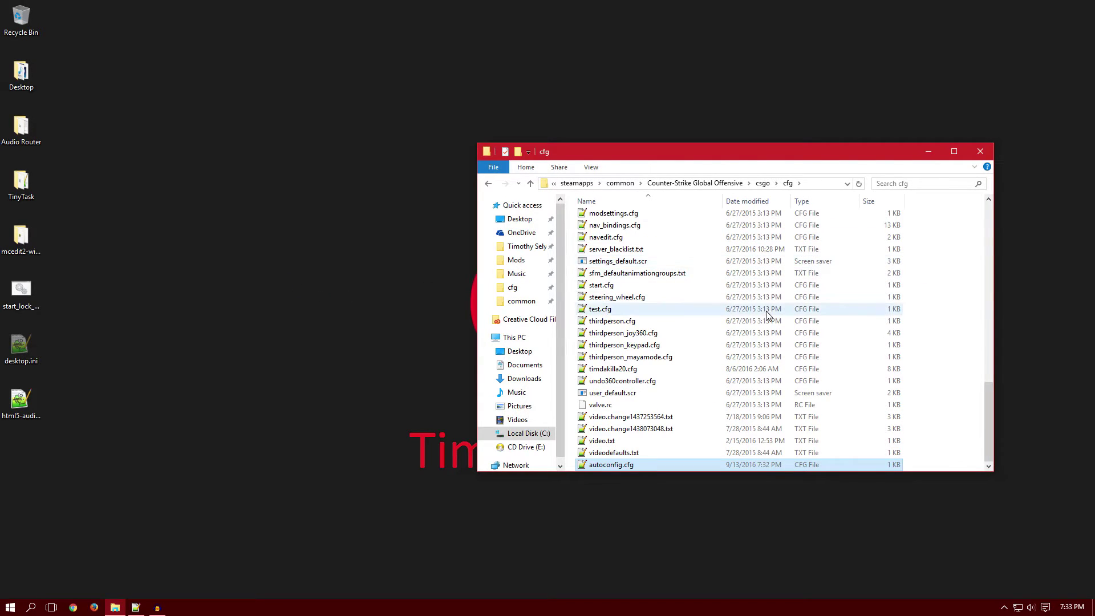
scroll(764, 313, up, 7)
click(859, 184)
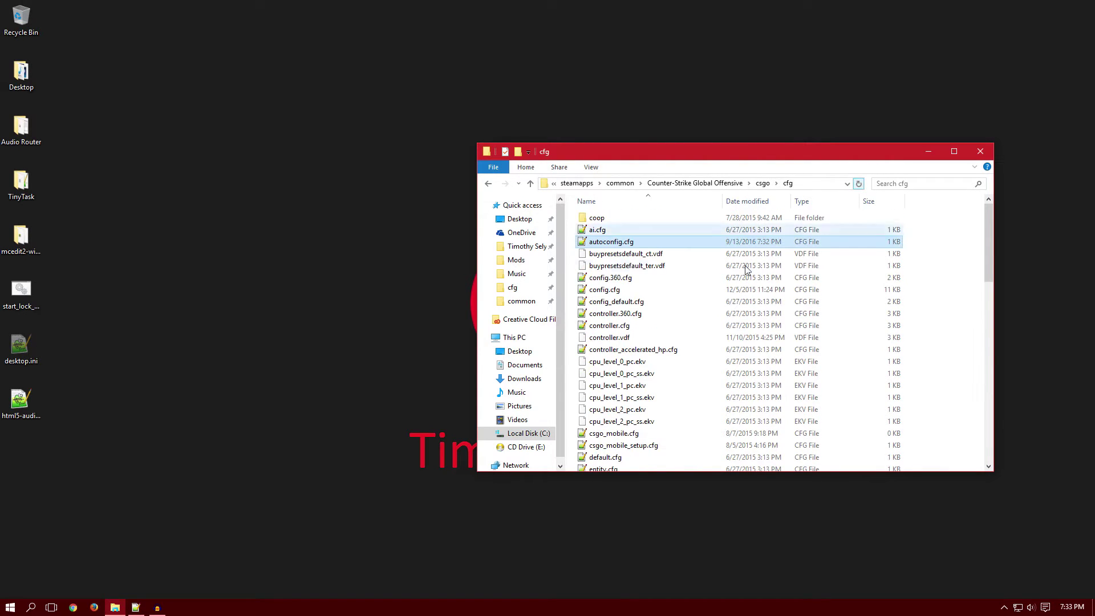
Switch to Steam and open the launch options from the library properties of Counter-Strike: Global Offensive.
key(super)
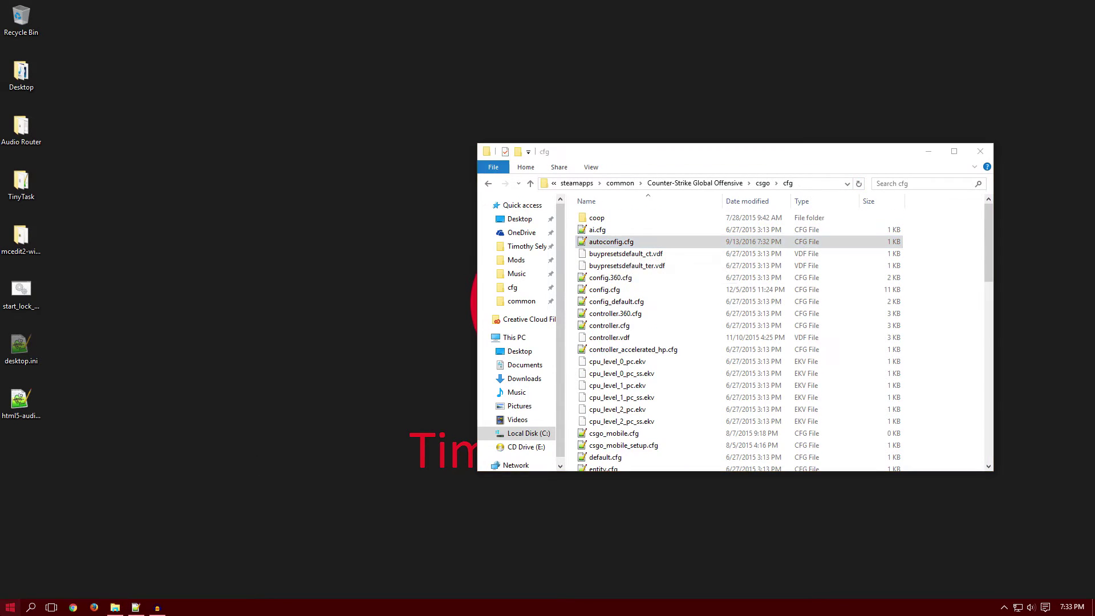
click(180, 328)
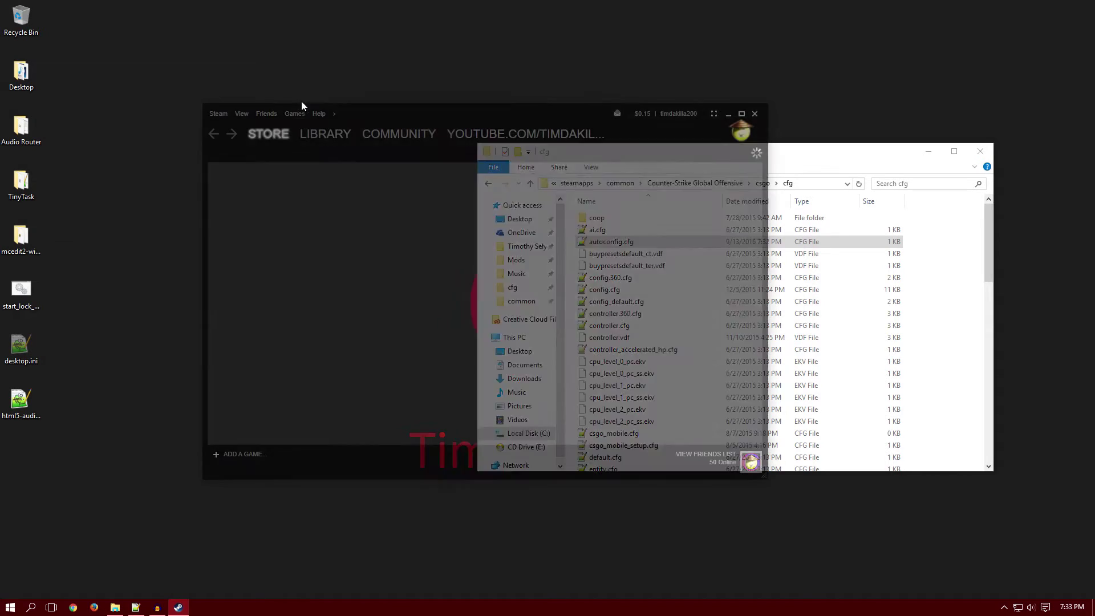
click(321, 140)
right_click(256, 290)
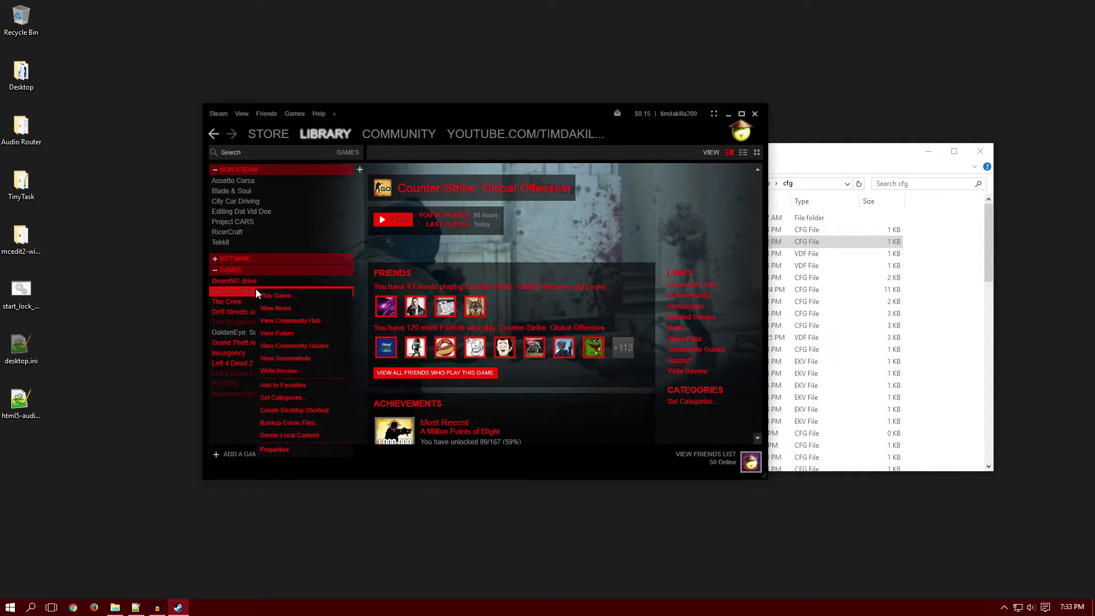
click(284, 455)
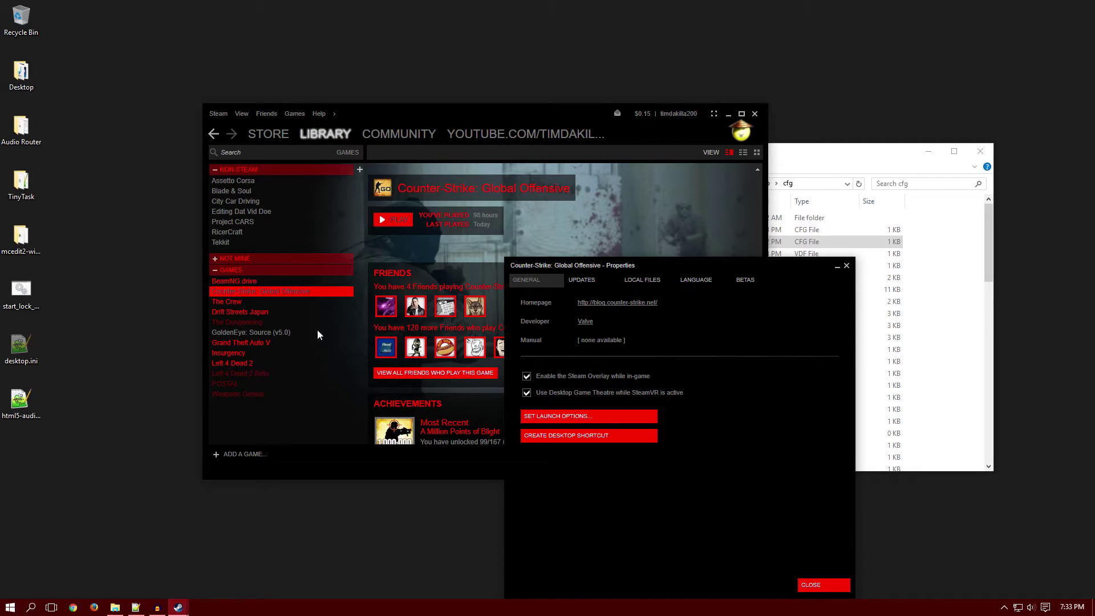
click(575, 418)
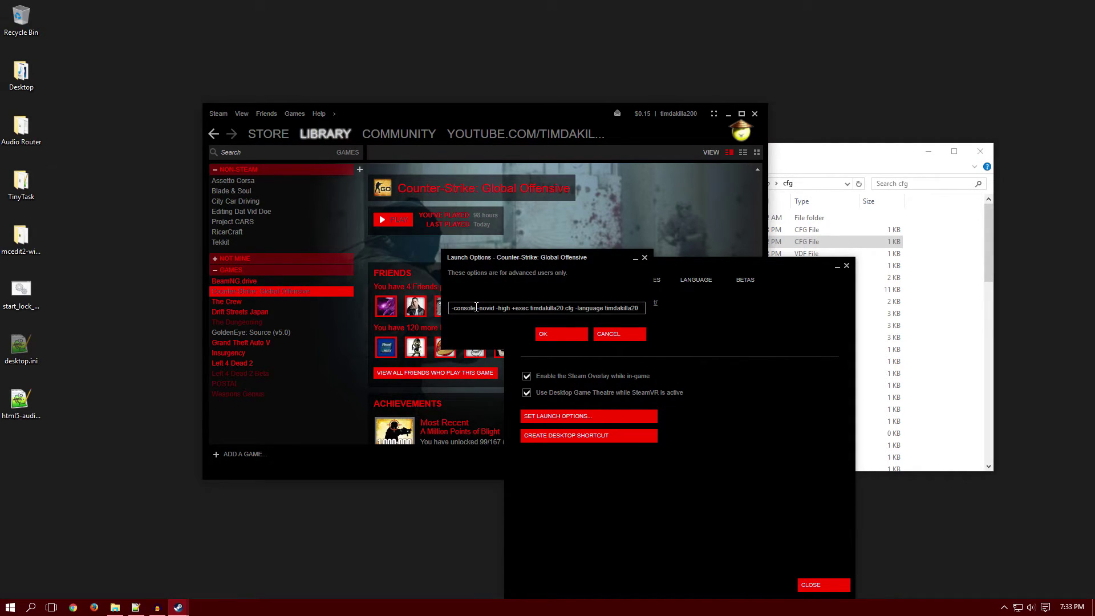
Try reducing the game's launch options to only -console, and discard the change.
click(610, 312)
drag(582, 310, 636, 313)
click(526, 310)
click(484, 311)
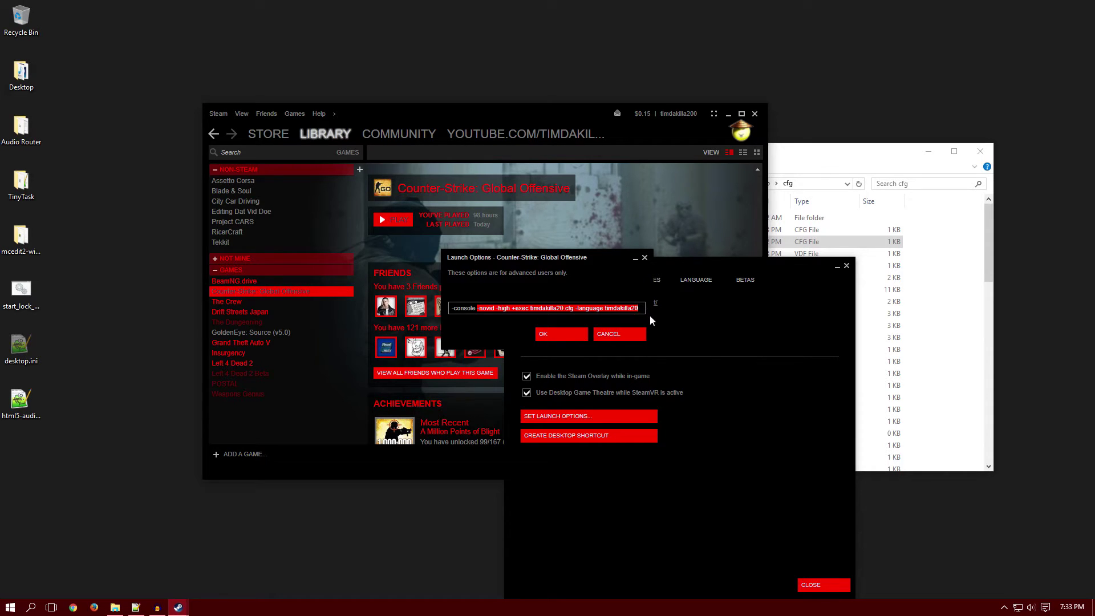
key(BackSpace)
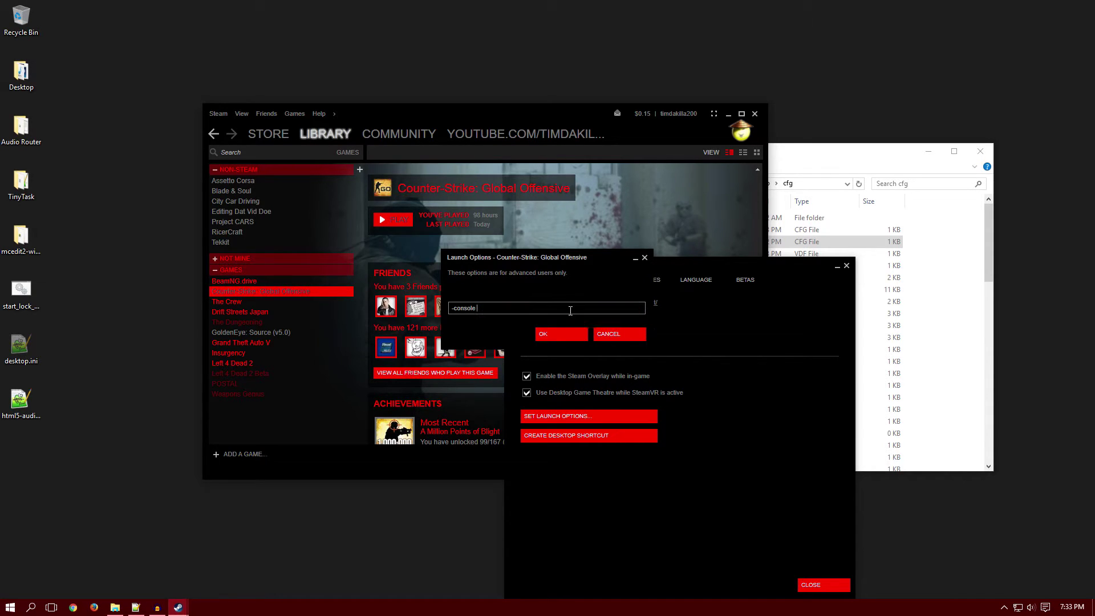
click(615, 338)
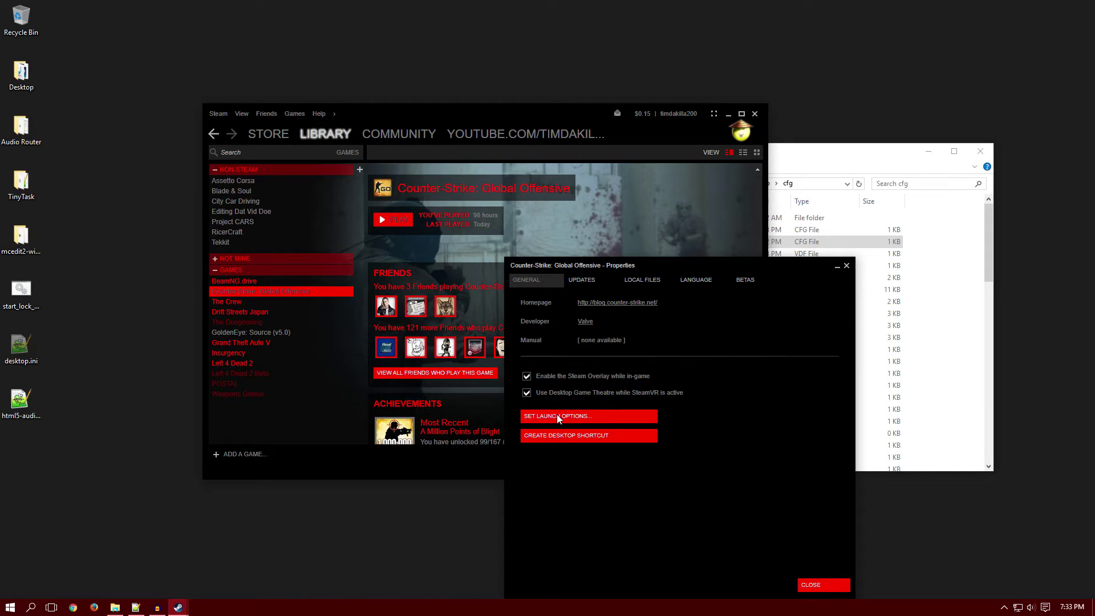
Reopen the launch options, try replacing everything with -console +exec autoconfig.cfg, and discard the change.
click(801, 146)
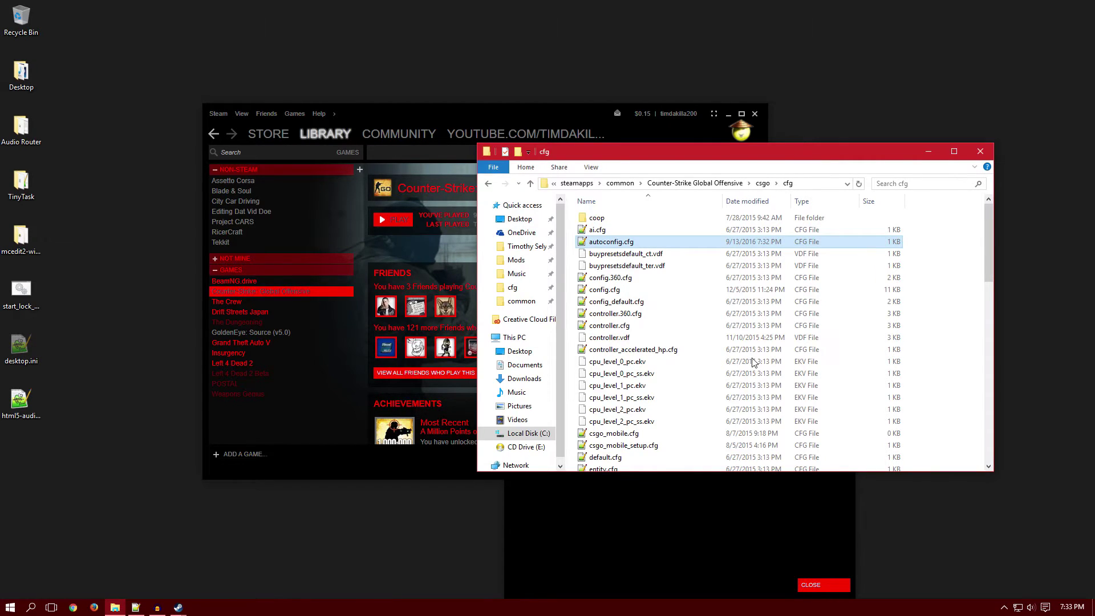
click(670, 531)
click(570, 417)
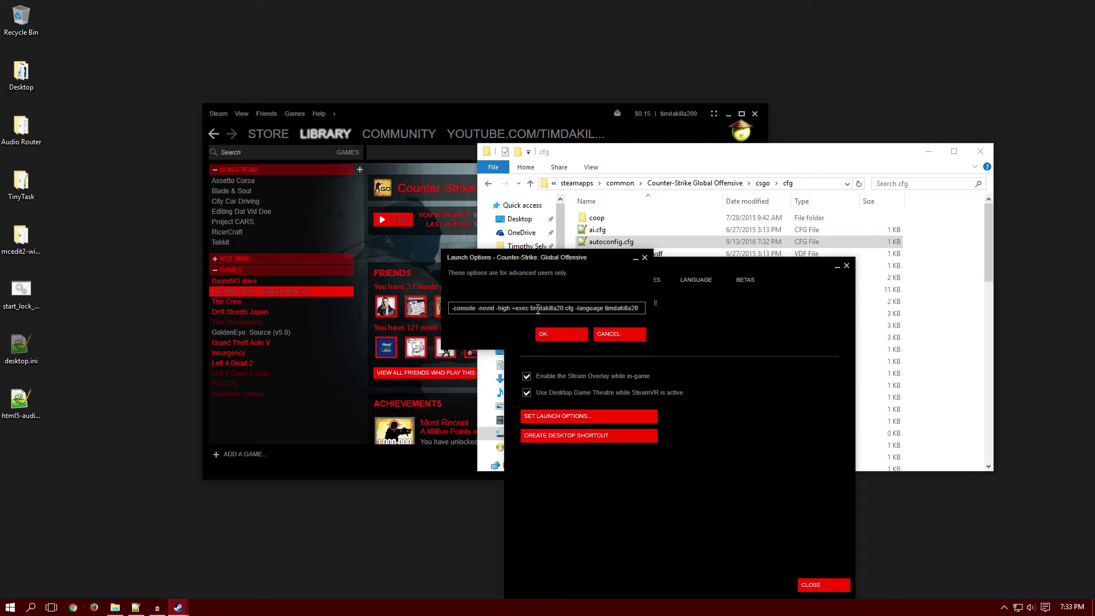
click(475, 308)
key(shift+End)
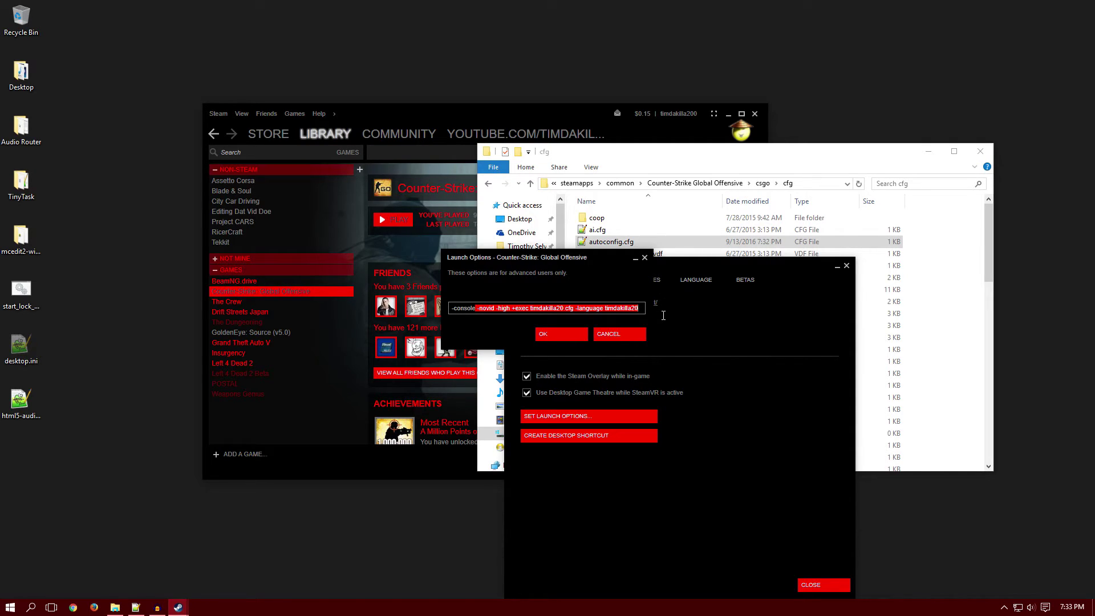
key(BackSpace)
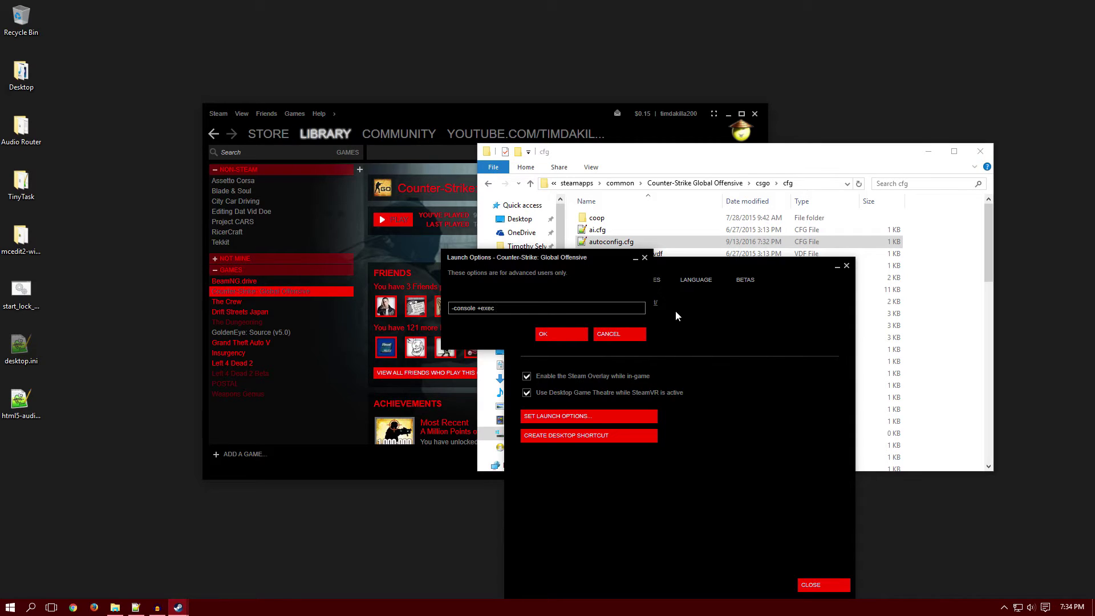
text(+exec)
click(619, 335)
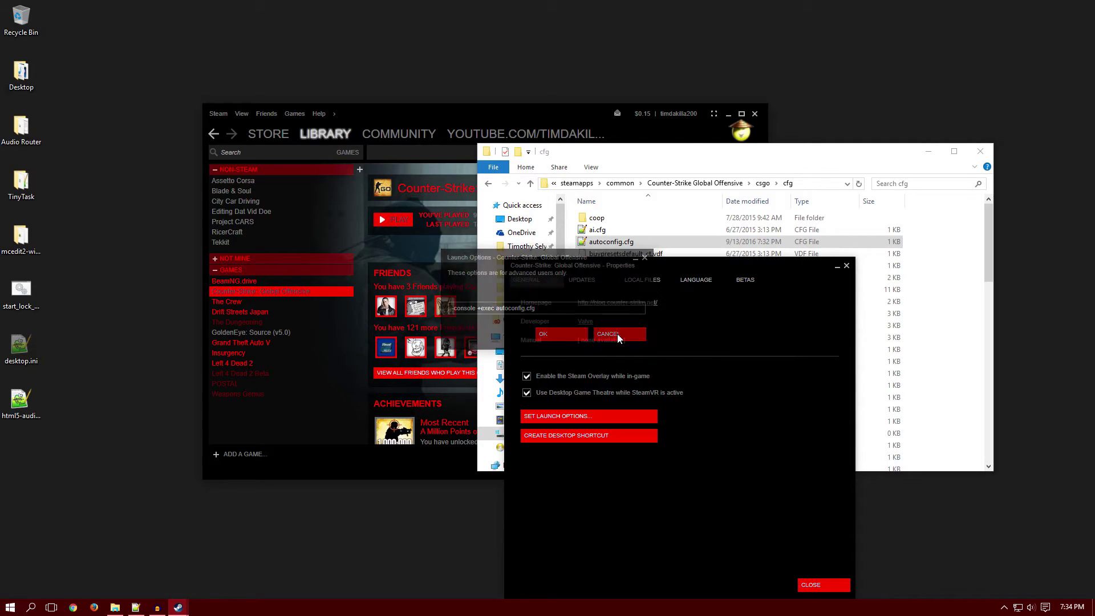
Close the game's properties and launch Counter-Strike: Global Offensive.
click(821, 583)
click(401, 220)
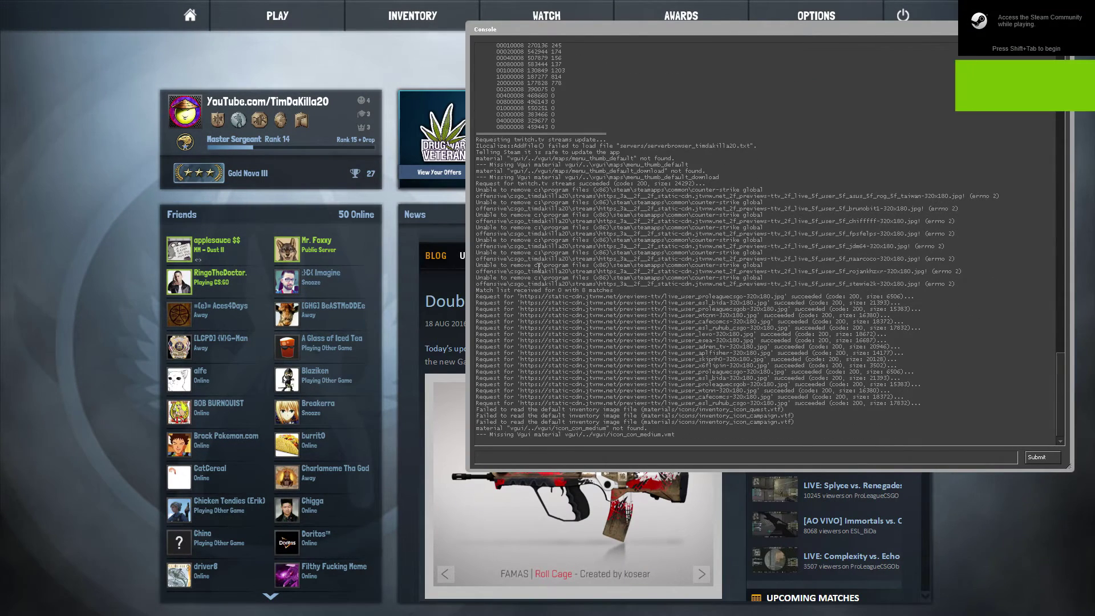
Examine the console output, from the matchmaking statistics back to the start-up messages, for signs of the config being executed.
drag(535, 148, 494, 175)
scroll(593, 269, up, 10)
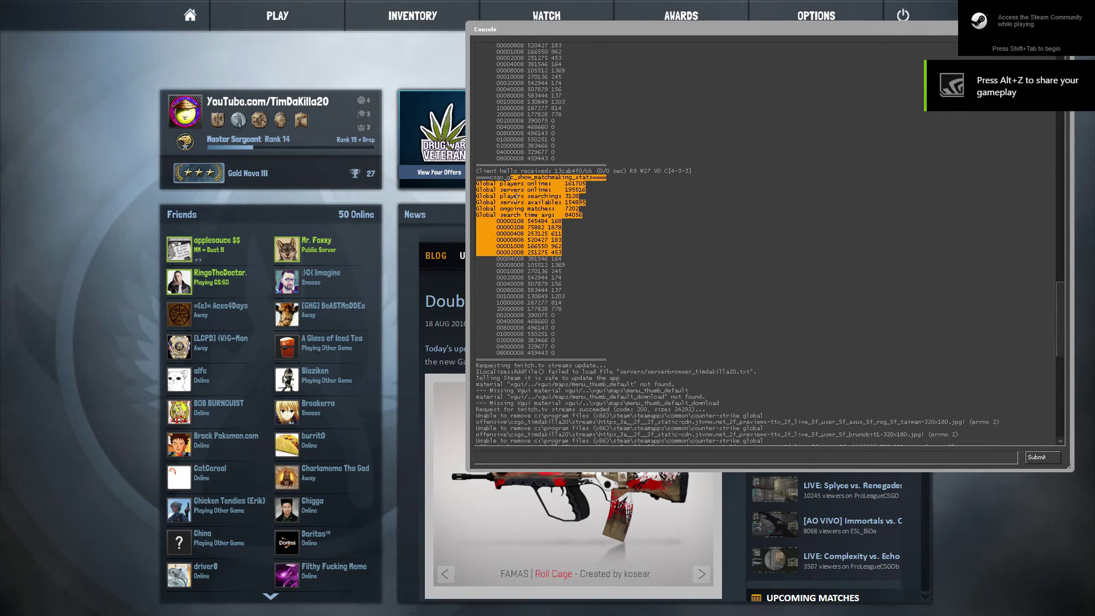
scroll(638, 260, up, 10)
drag(565, 327, 494, 171)
scroll(638, 260, up, 4)
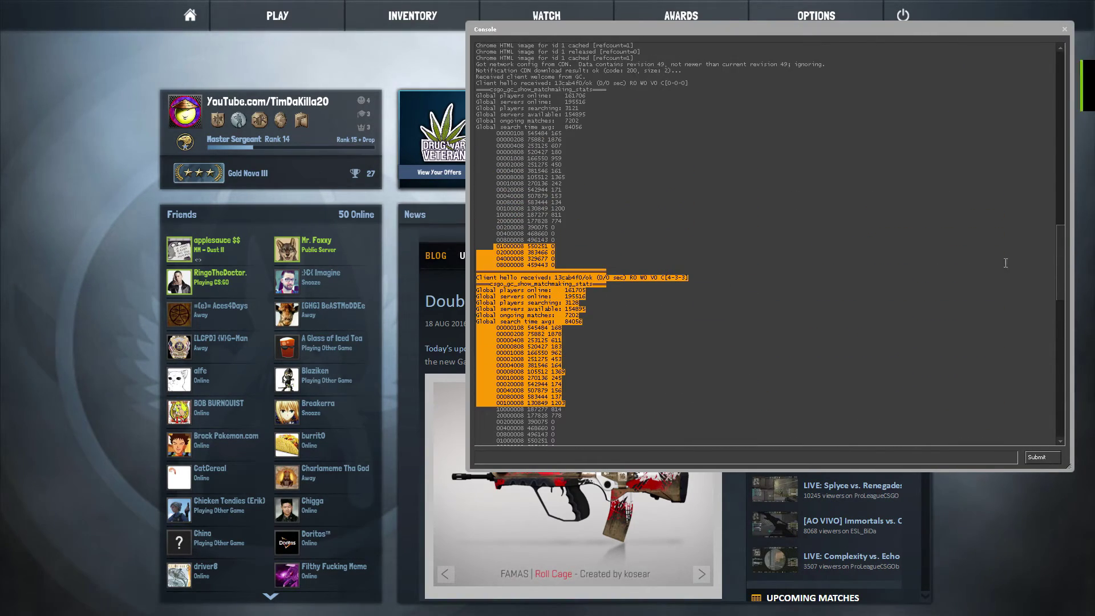
drag(1063, 244, 1070, 73)
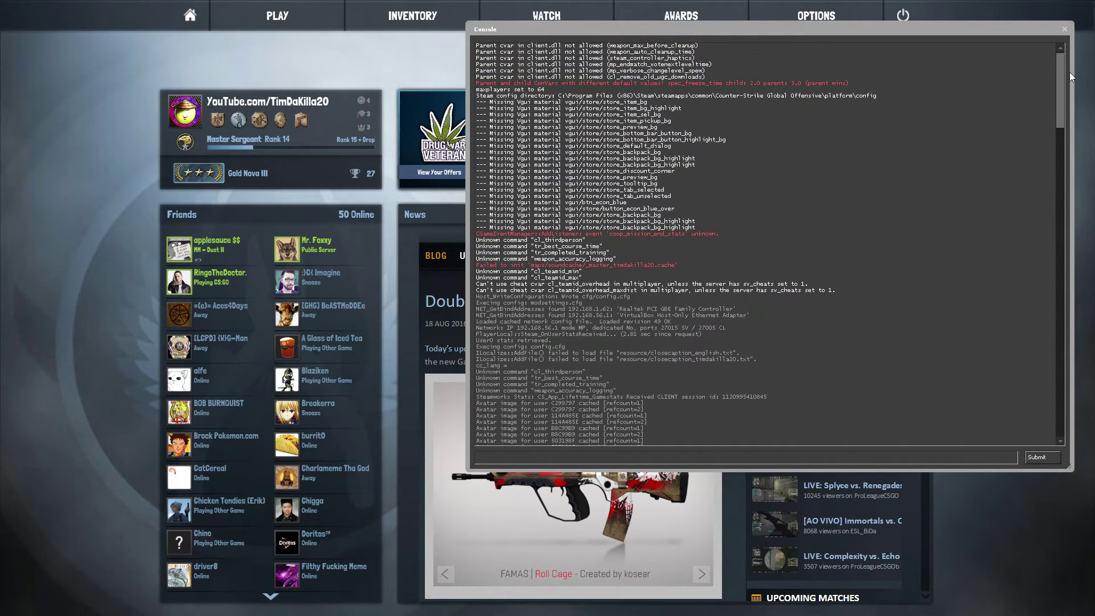
drag(631, 296, 483, 252)
drag(1059, 114, 1056, 406)
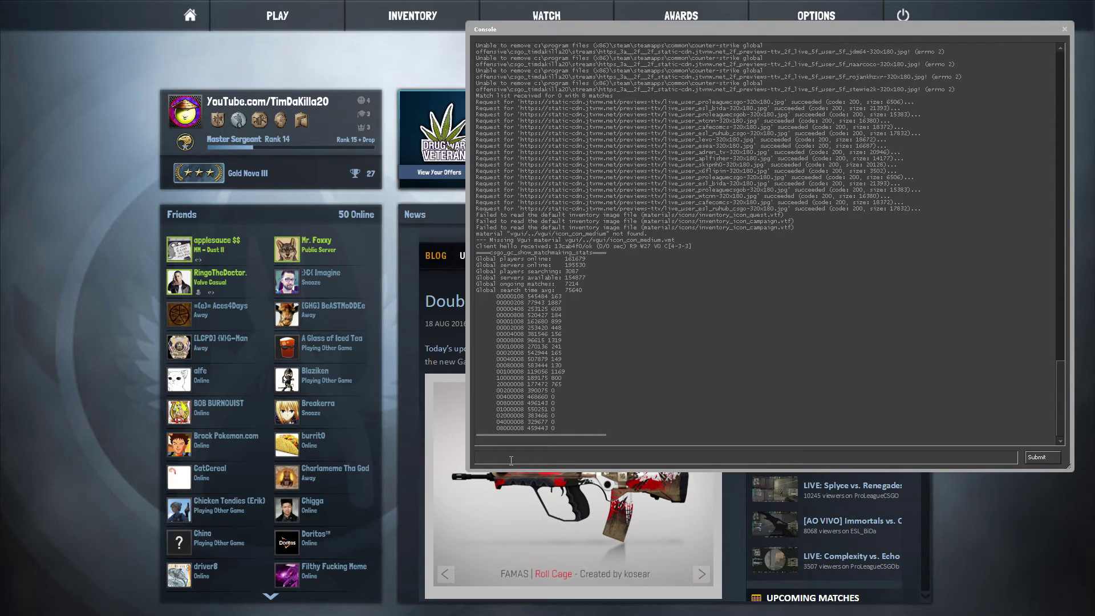
Run exec autoconfig in the game console, highlight its output lines and close the console.
text(exec )
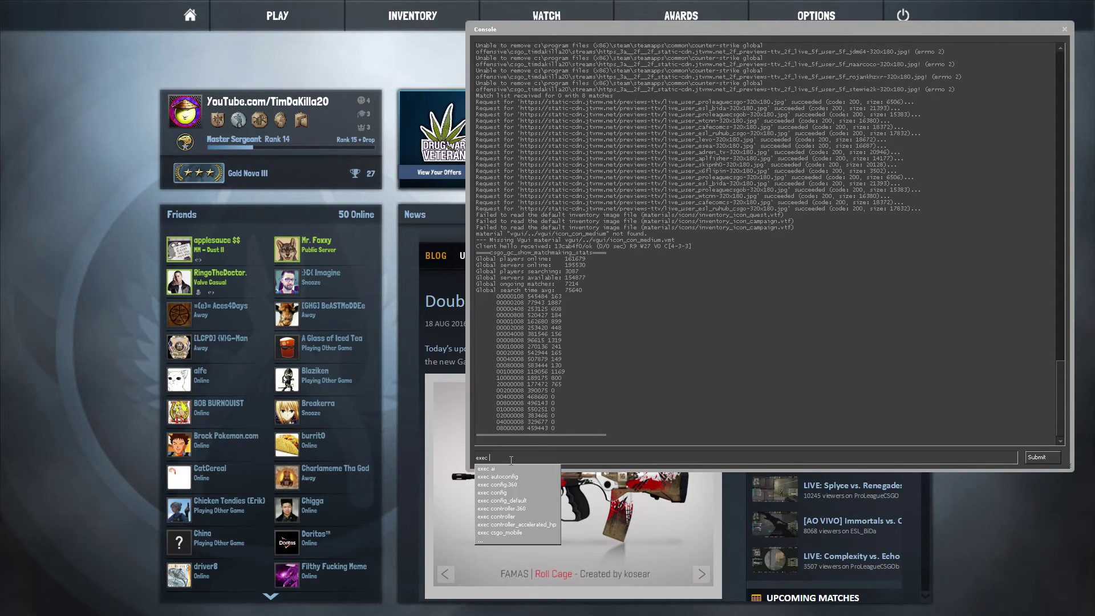
text(au)
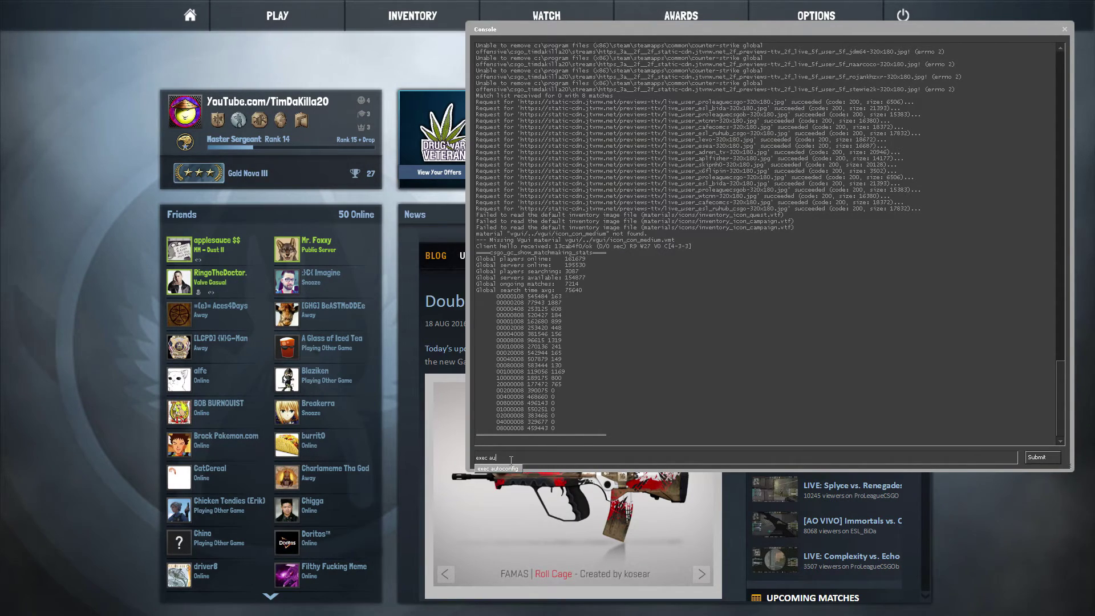
text(tocon)
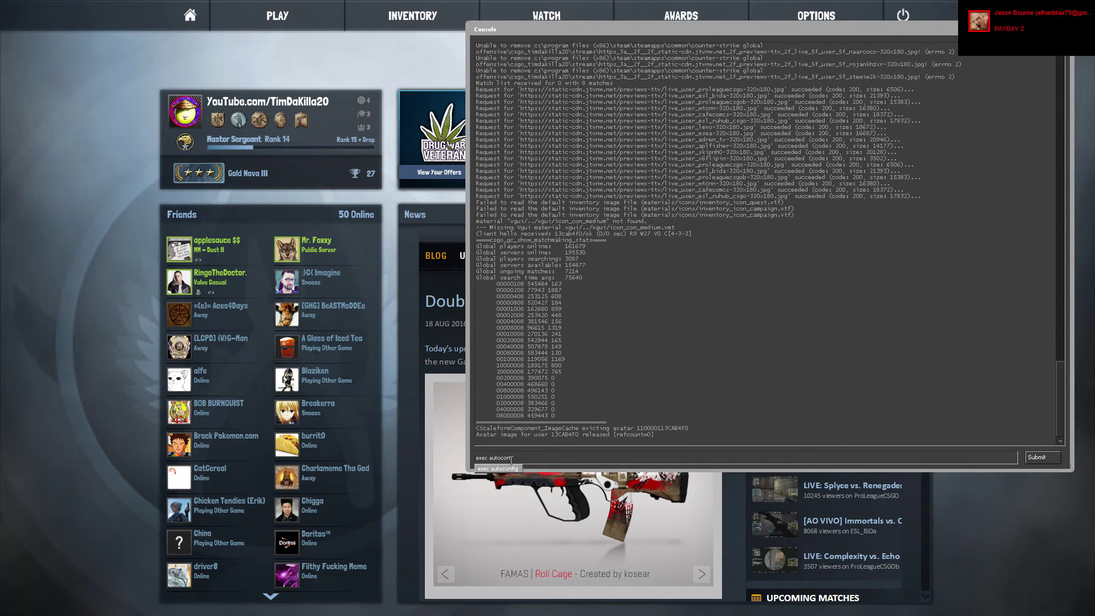
text(fig)
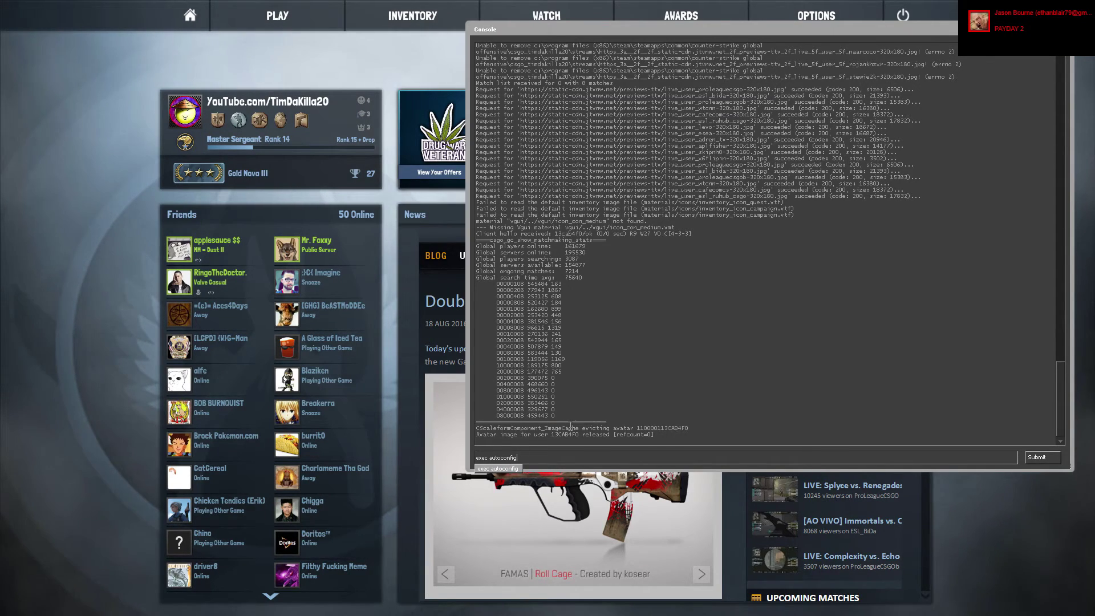
key(Return)
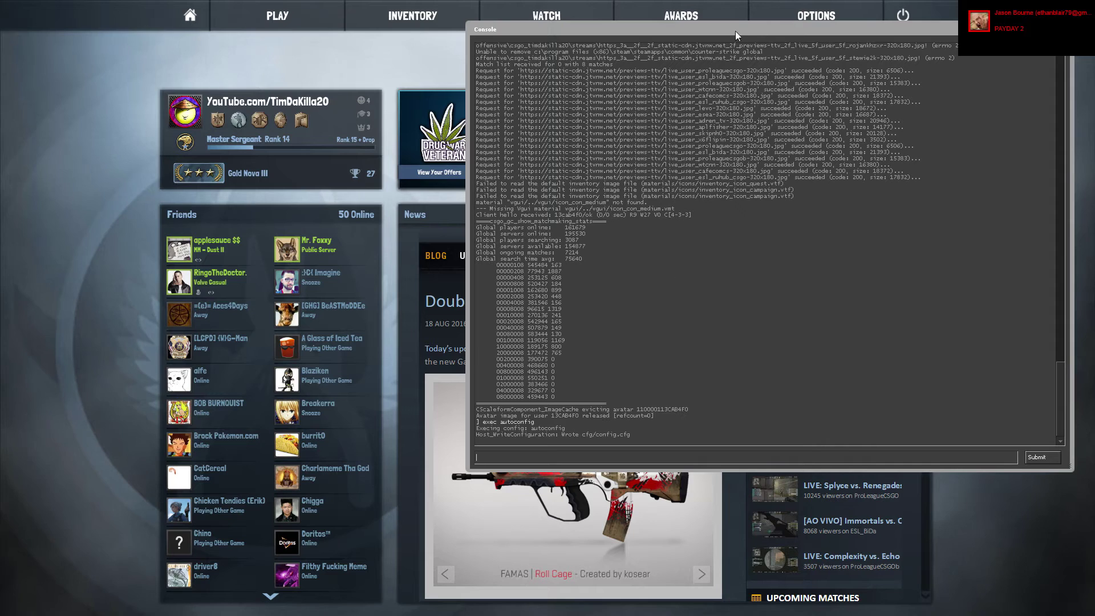
drag(533, 434, 463, 425)
key(grave)
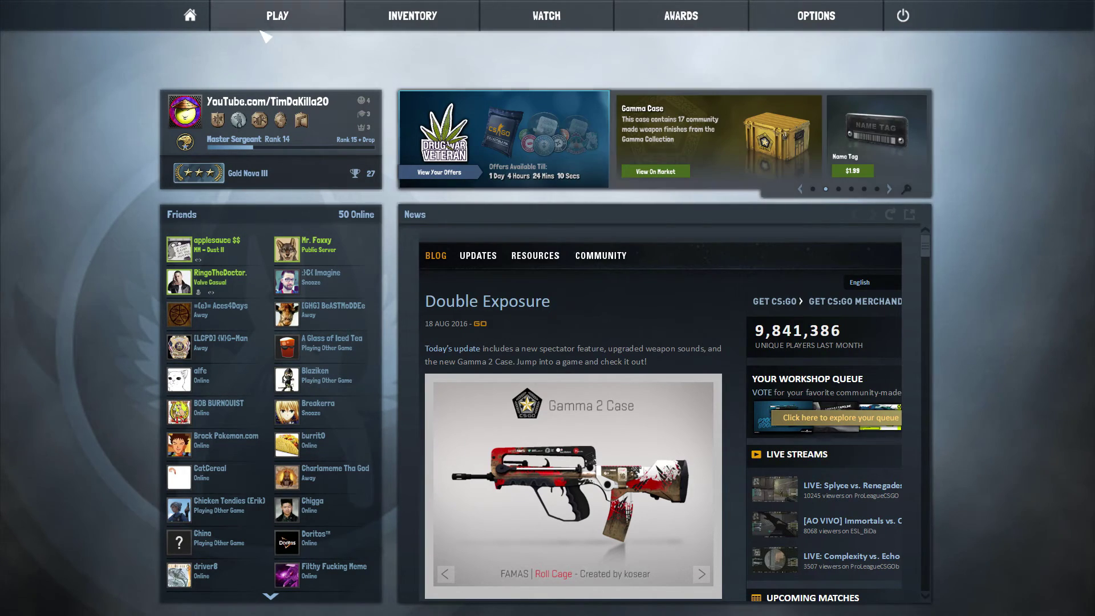
mouse_move(277, 16)
click(239, 54)
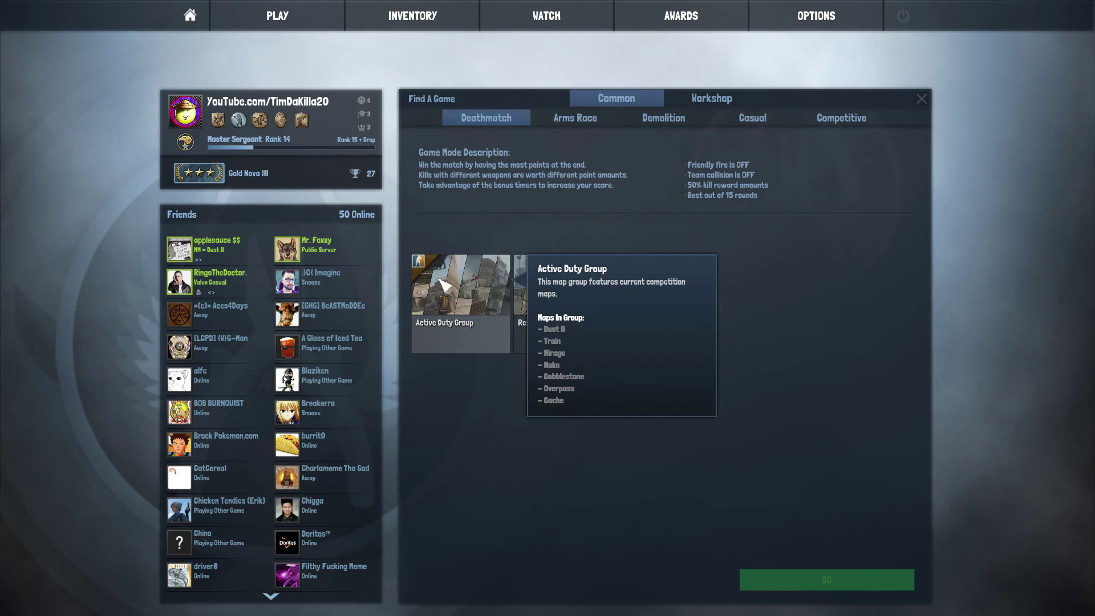
click(450, 325)
click(190, 15)
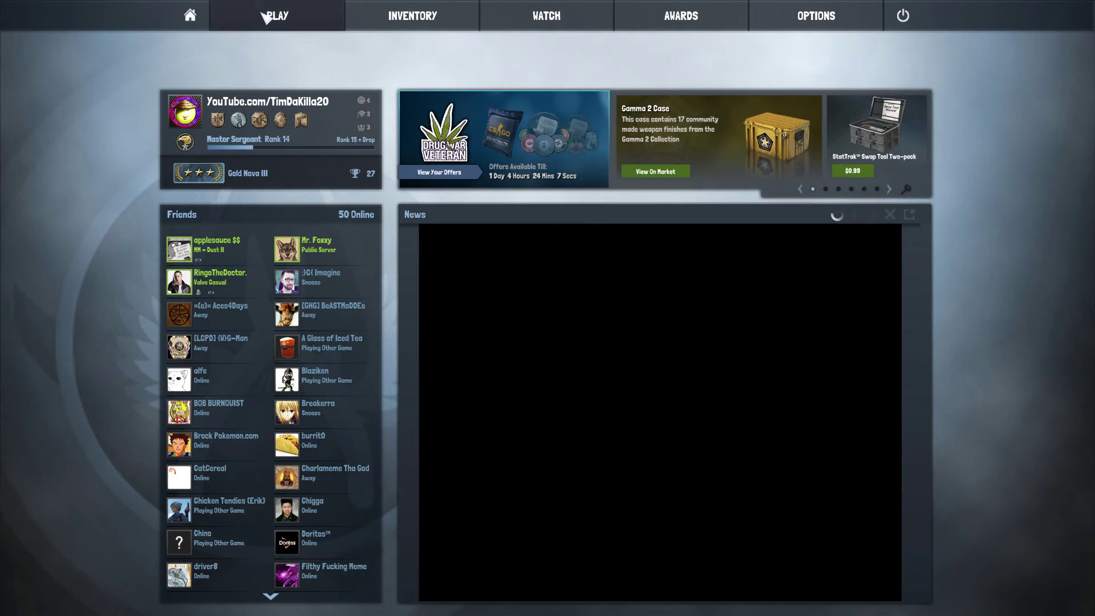
Open a matchmaking lobby to check which console messages show on screen, and exit the lobby.
mouse_move(277, 16)
click(262, 80)
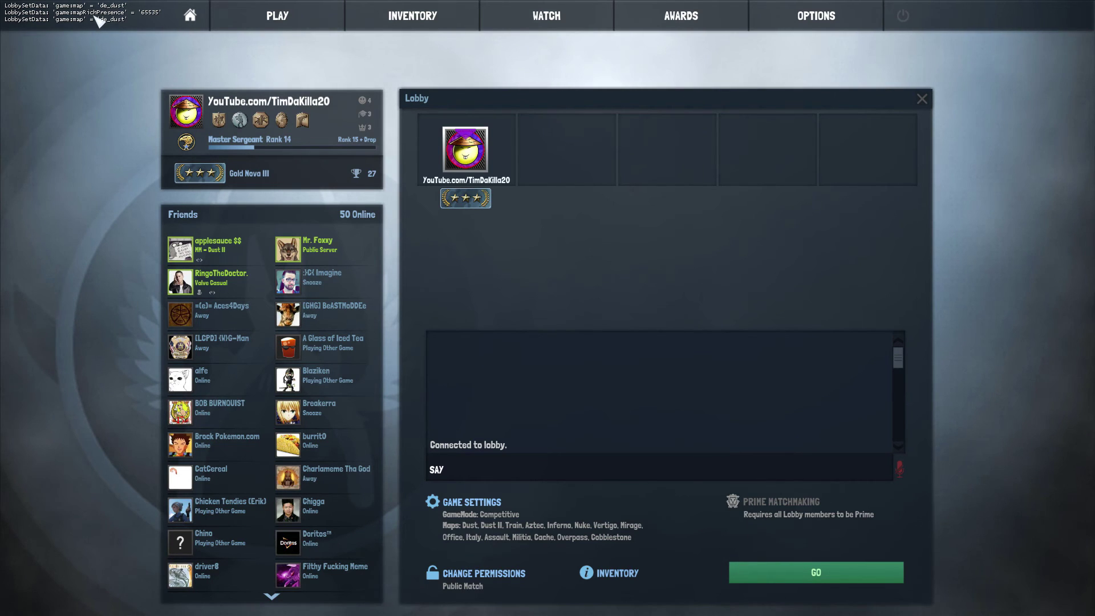
click(187, 22)
click(616, 383)
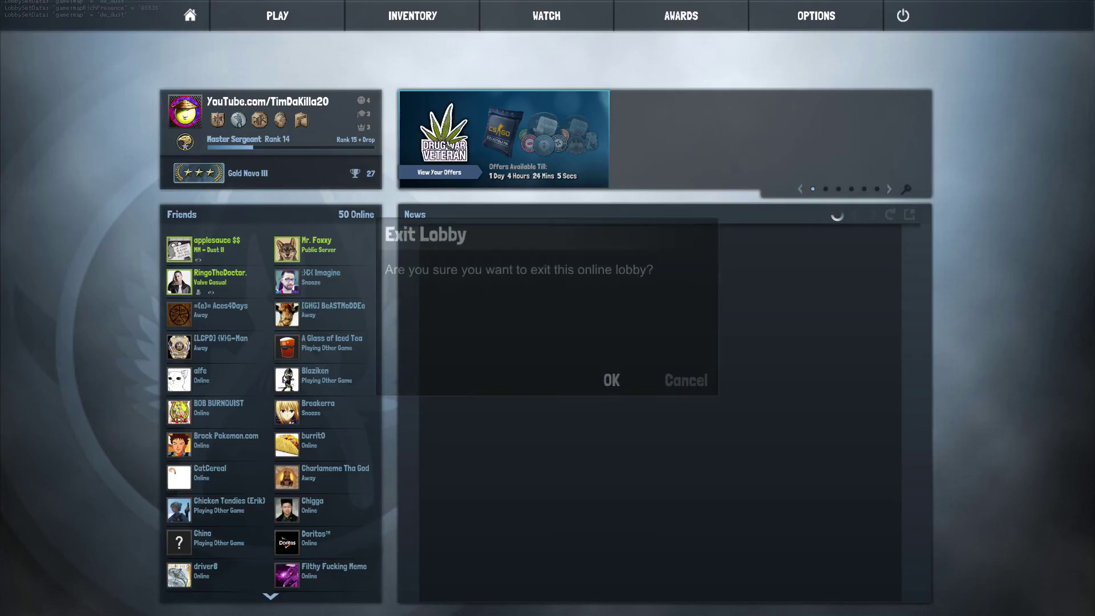
Run exec autoconfig in the game console again and close the console.
key(grave)
text(exec timd)
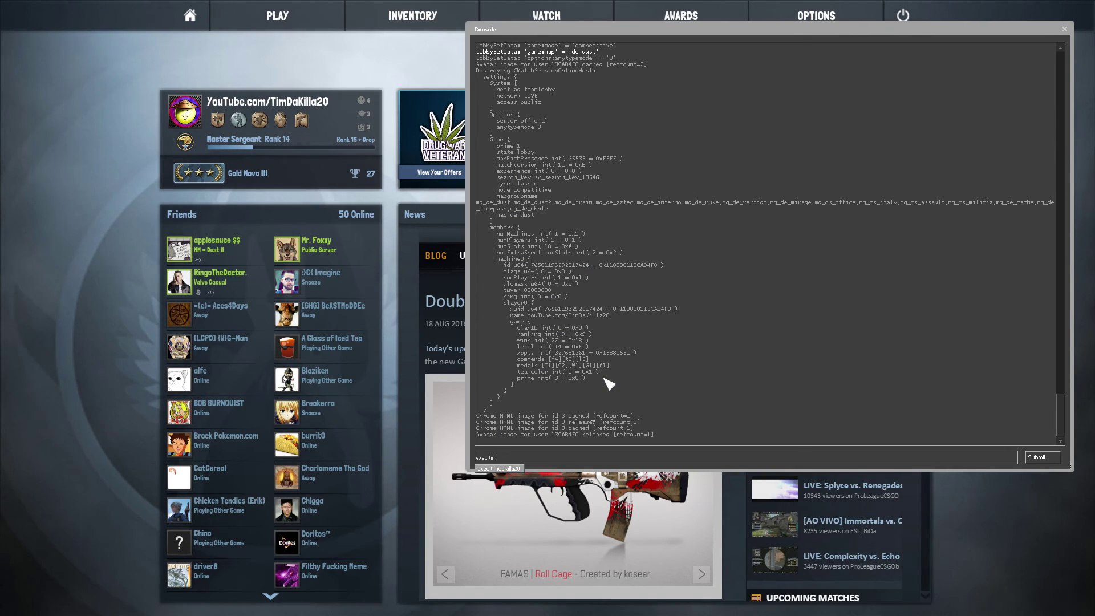
key(BackSpace)
key(BackSpace)
key(BackSpace)
text(au)
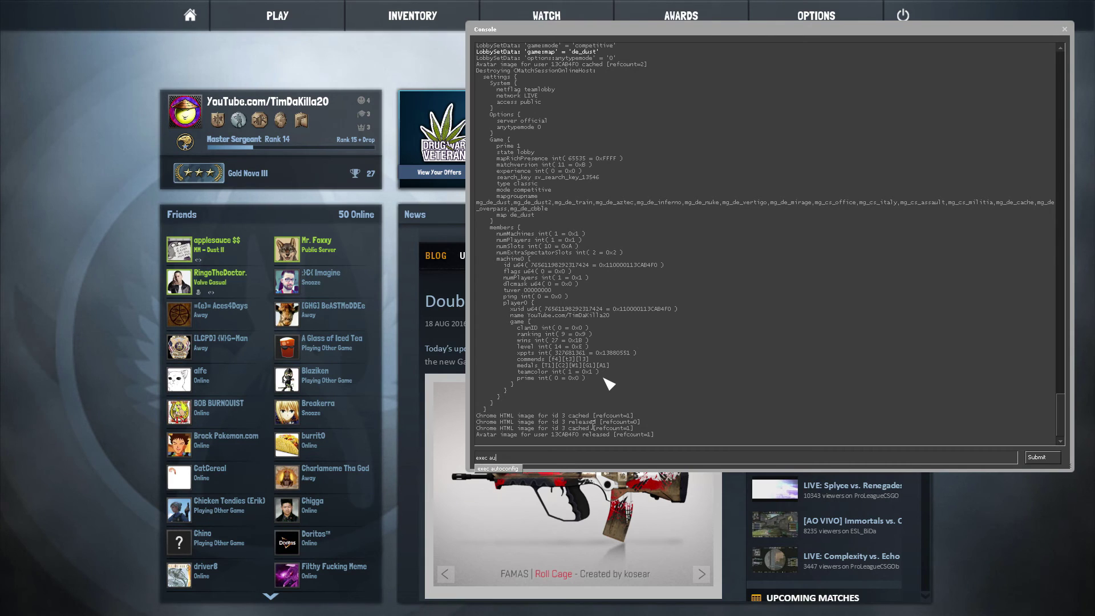
text(to)
key(Tab)
key(Return)
key(Escape)
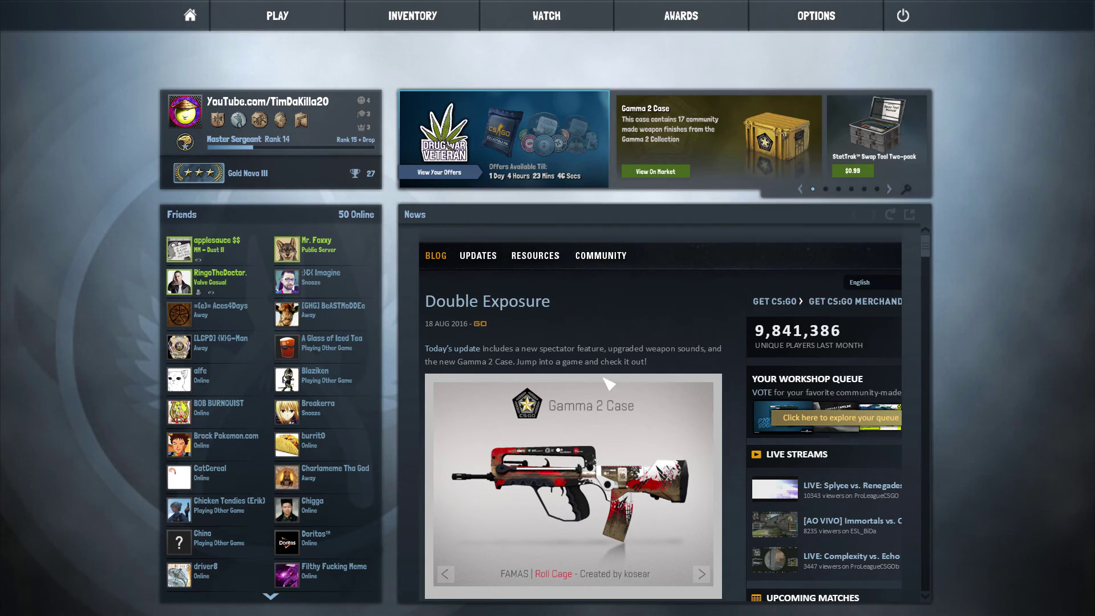
Reopen the matchmaking lobby to recheck the on-screen console messages after running the config, and leave the lobby.
click(291, 18)
click(275, 81)
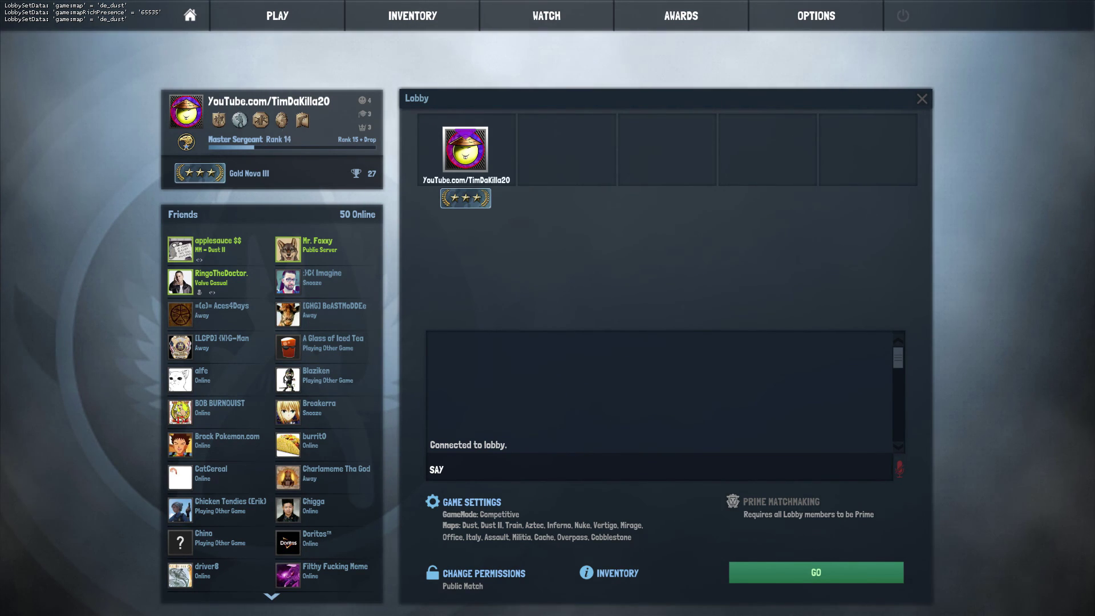
mouse_move(819, 506)
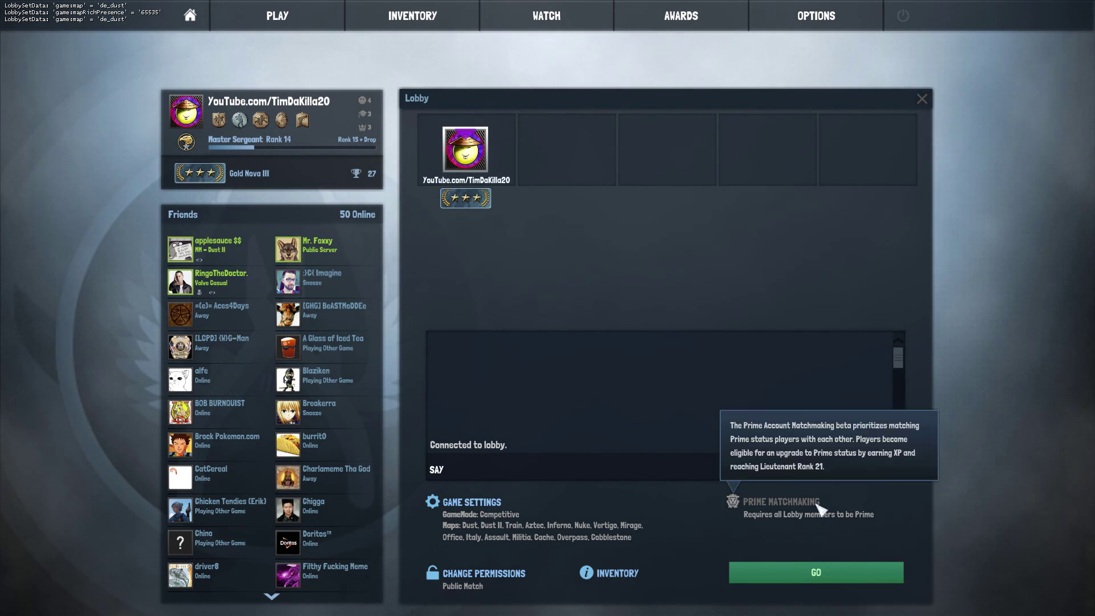
click(803, 579)
click(368, 101)
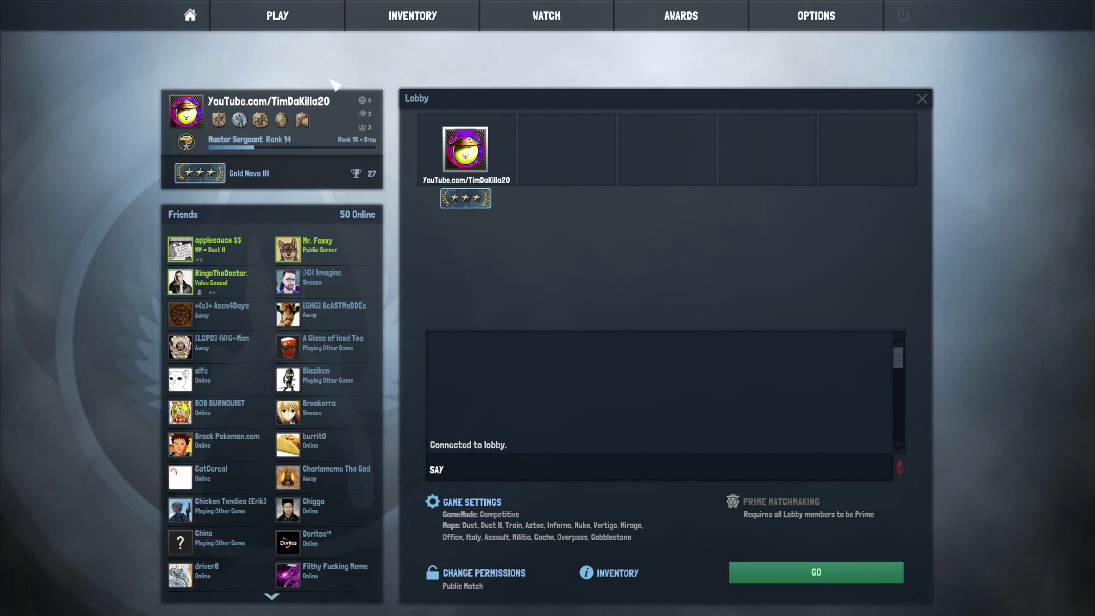
click(199, 21)
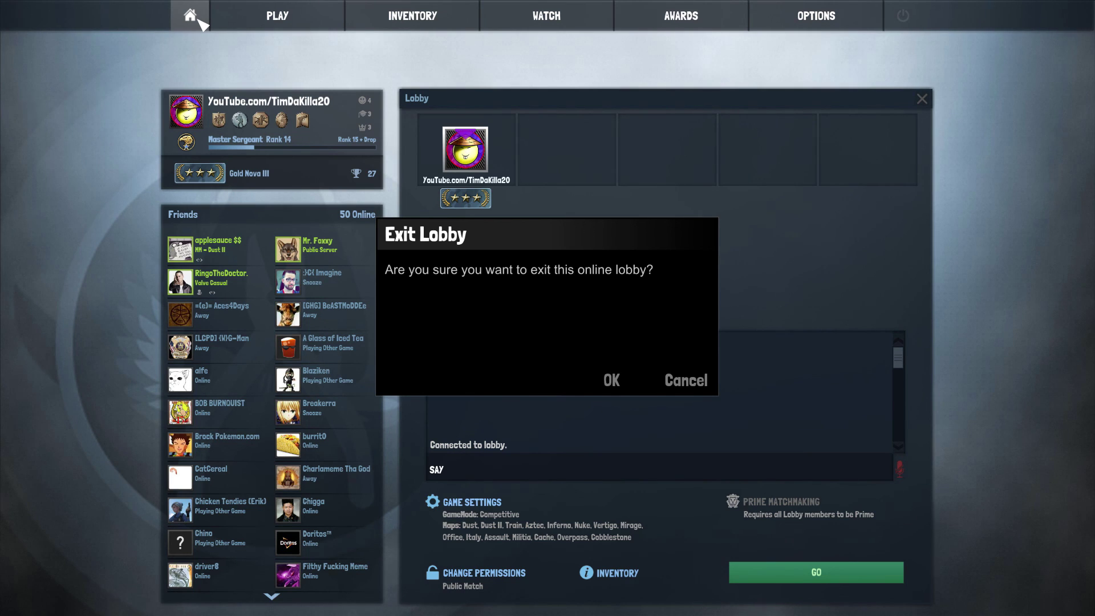